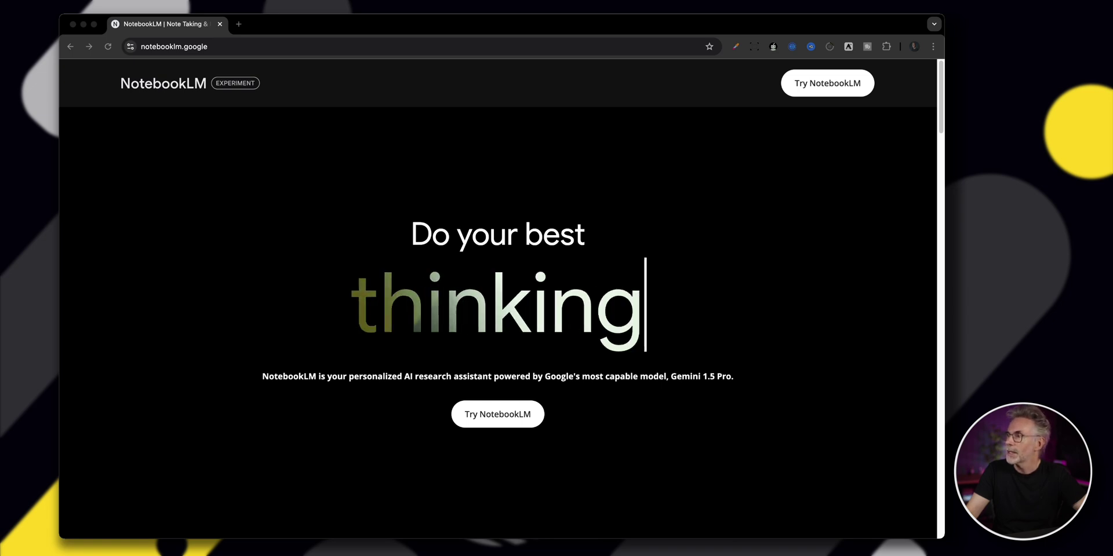
Enter NotebookLM from the landing page and browse the Notebooks page and its example notebooks
{"action": "left_click", "coordinate": [826, 88]}
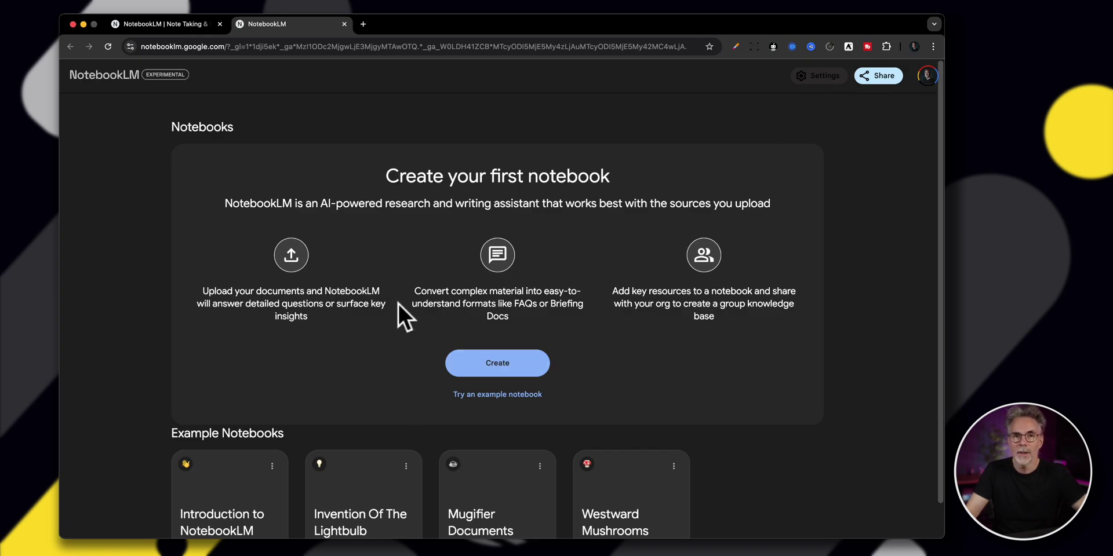
{"action": "scroll", "coordinate": [390, 358], "scroll_direction": "down", "scroll_amount": 1}
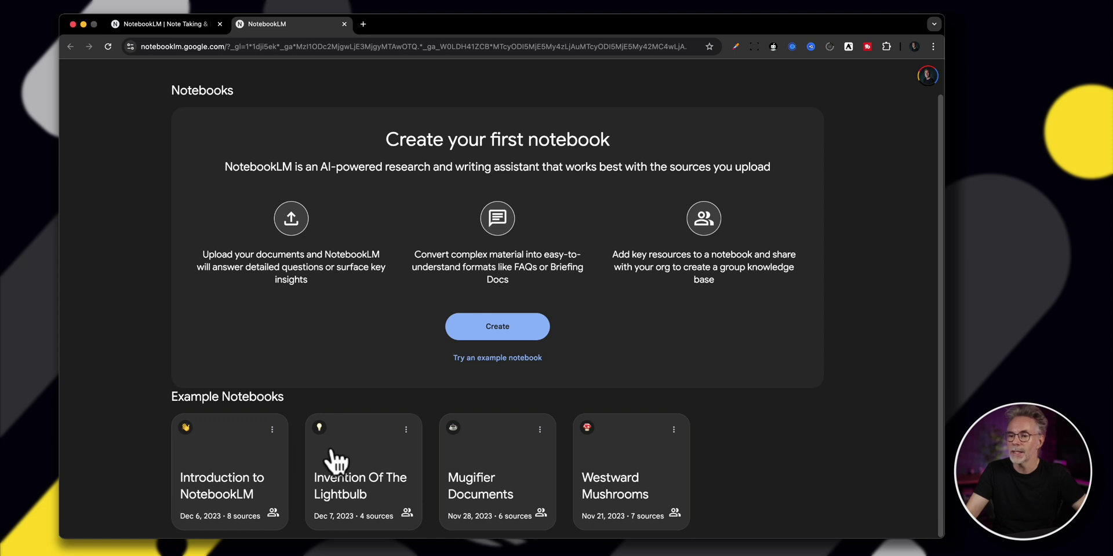
{"action": "scroll", "coordinate": [335, 461], "scroll_direction": "up", "scroll_amount": 1}
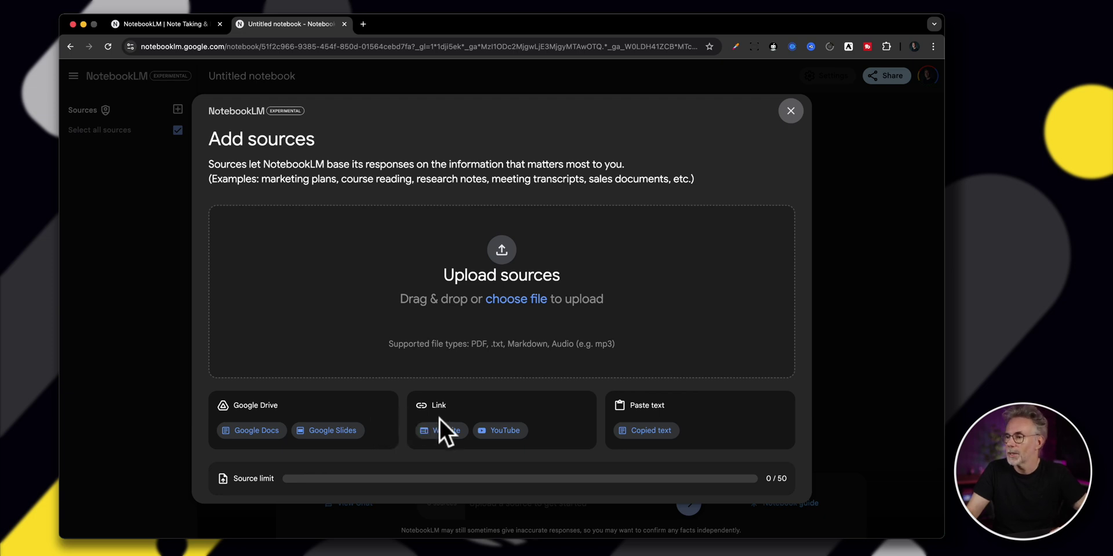
Add two YouTube videos as notebook sources from copied video links
{"action": "left_click", "coordinate": [493, 432]}
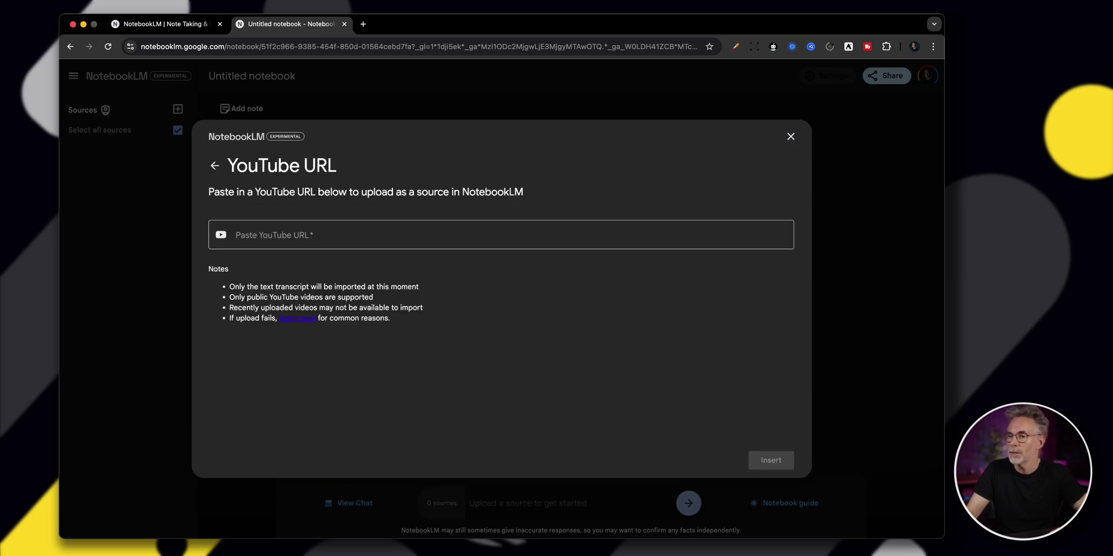
{"action": "key", "text": "super+Tab"}
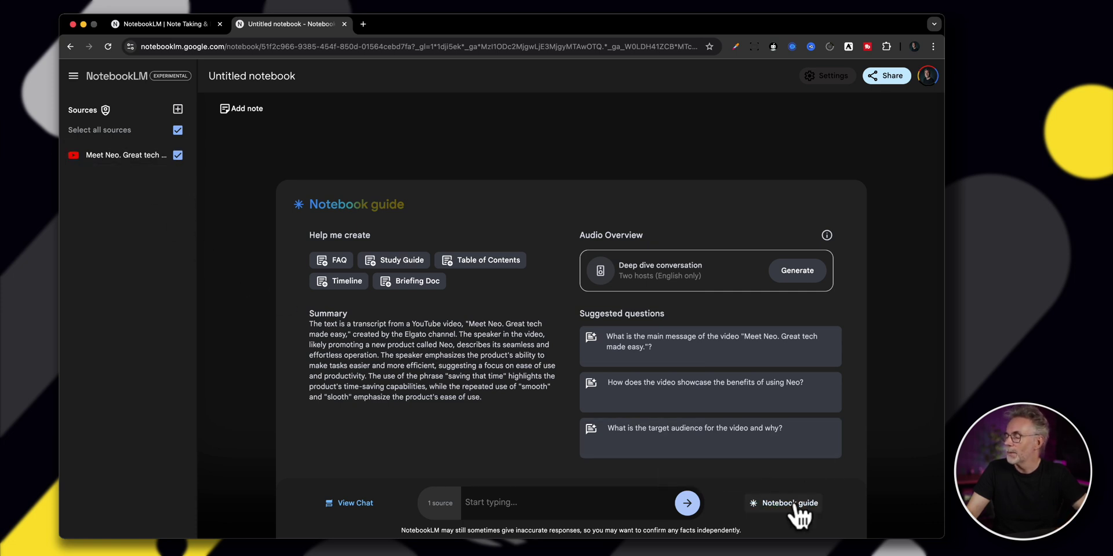
{"action": "left_click", "coordinate": [178, 109]}
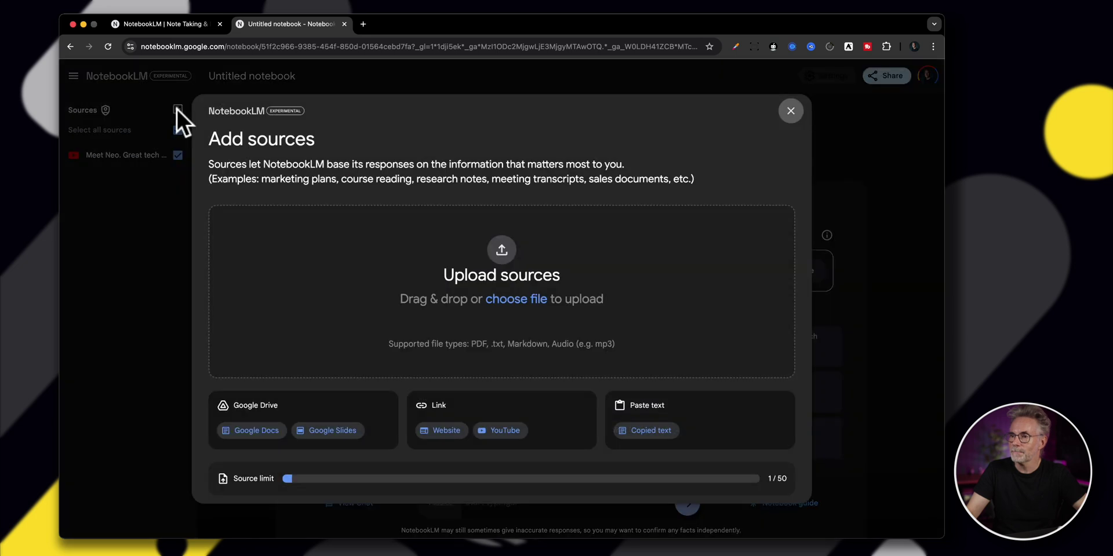
{"action": "left_click", "coordinate": [498, 432]}
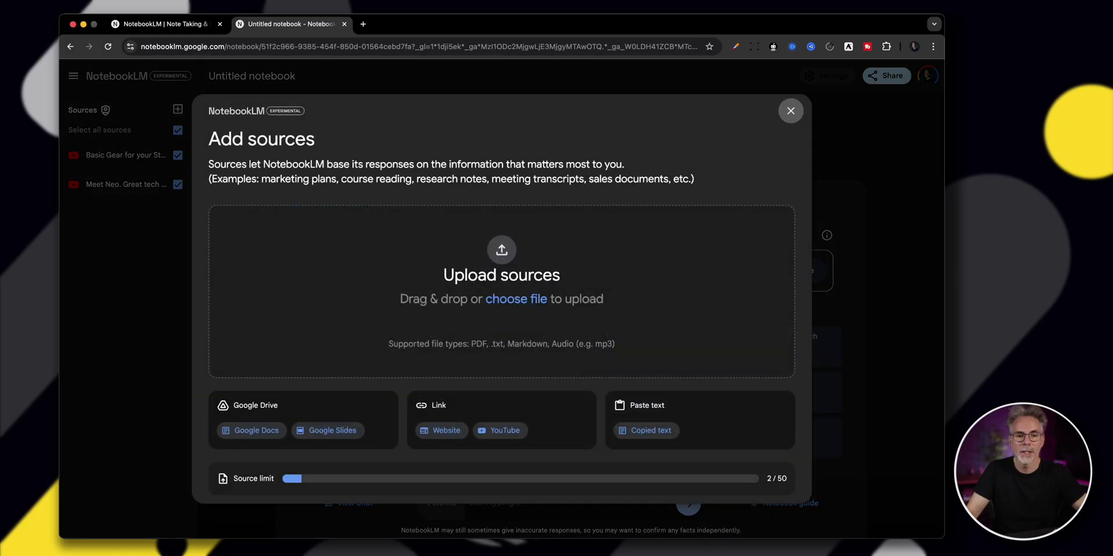
{"action": "key", "text": "super+Tab"}
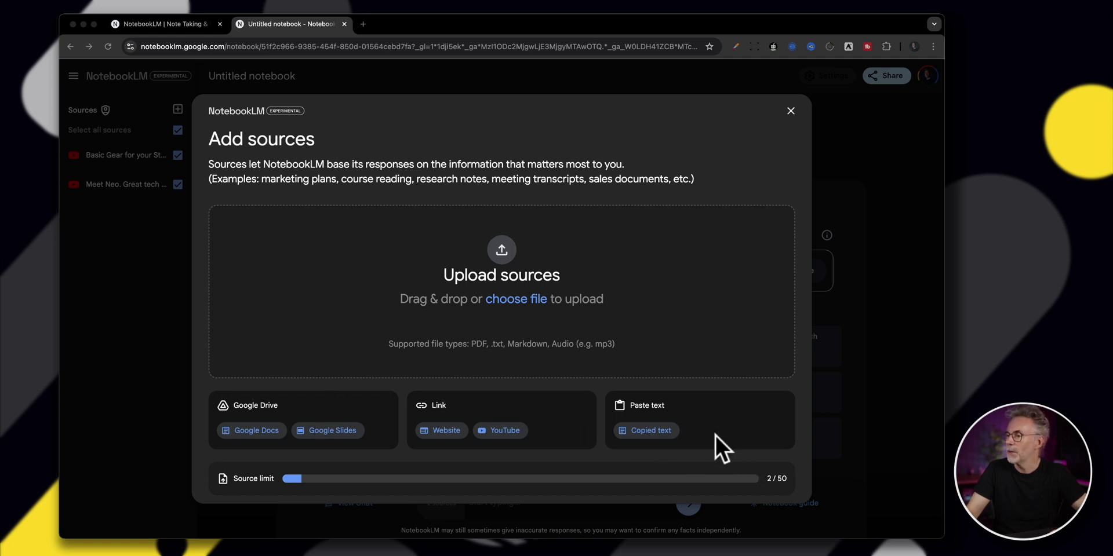
Paste the Elgato Wave Neo product page URL and insert it as a Website source
{"action": "key", "text": "super+Tab"}
{"action": "left_click", "coordinate": [449, 436]}
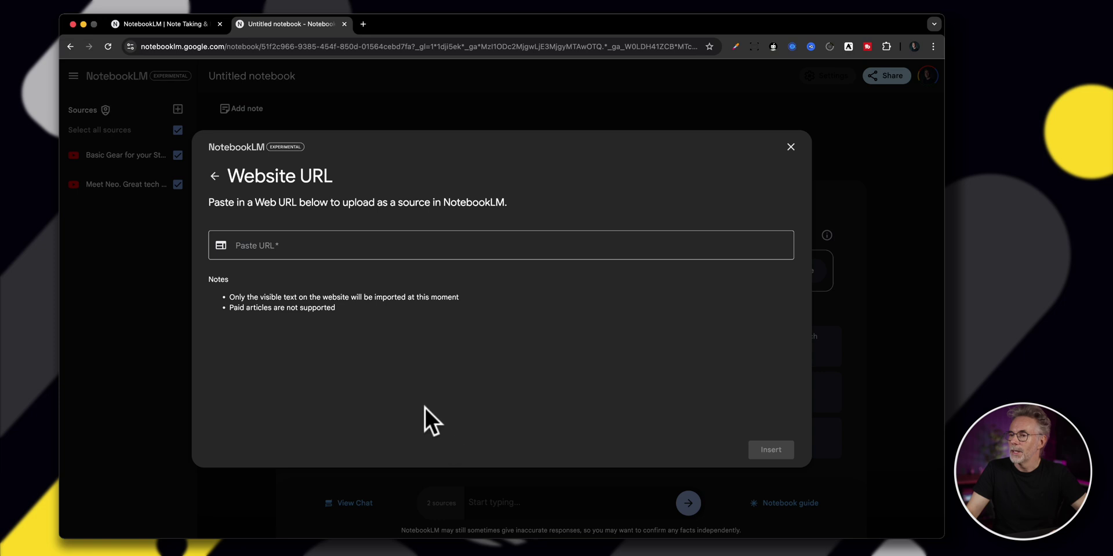
{"action": "left_click", "coordinate": [294, 241]}
{"action": "type", "text": "https://www.elgato.com/ww/en/p/wave-neo"}
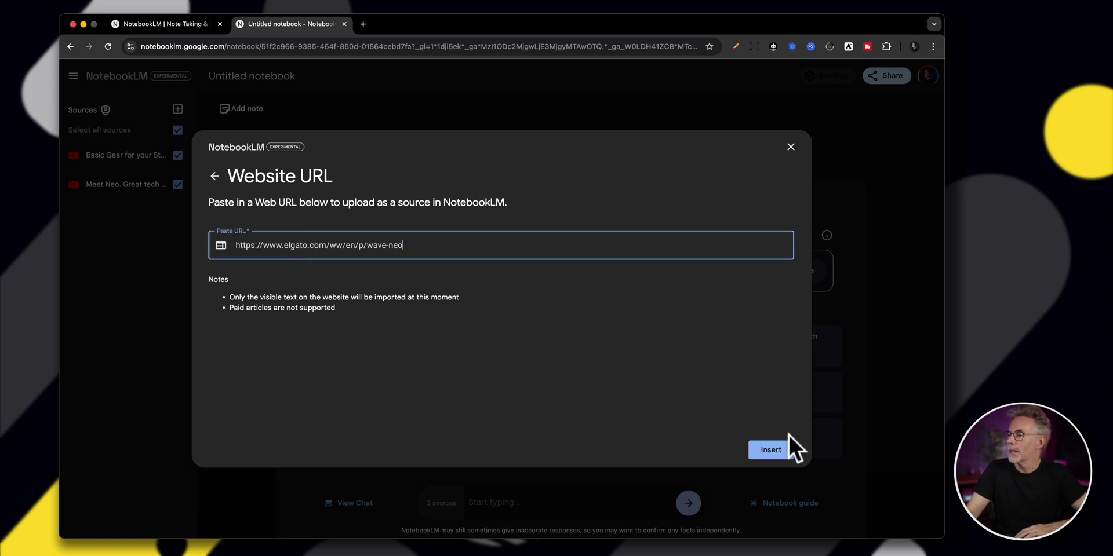
{"action": "left_click", "coordinate": [779, 455]}
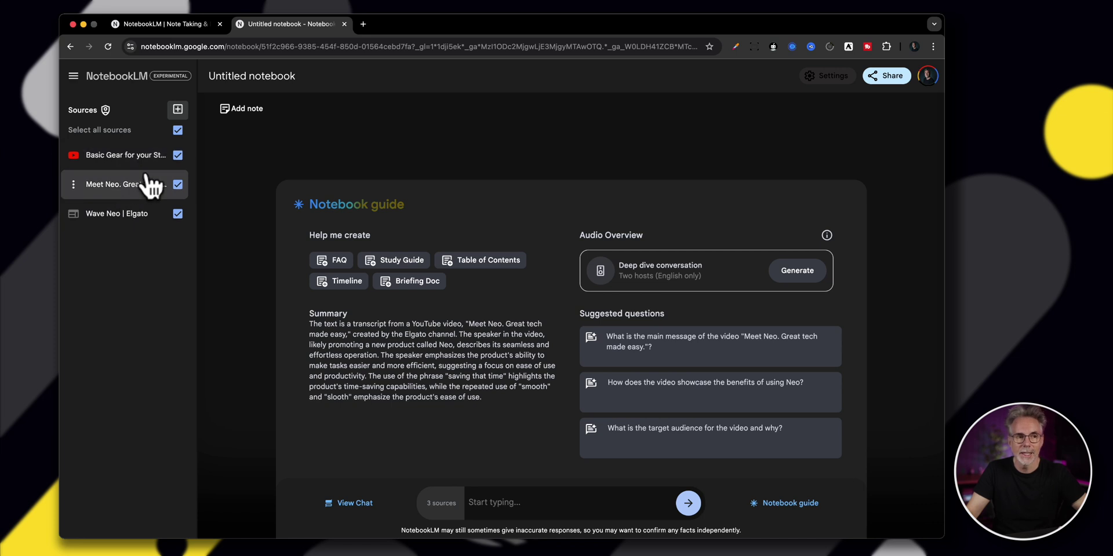
{"action": "left_click", "coordinate": [119, 155]}
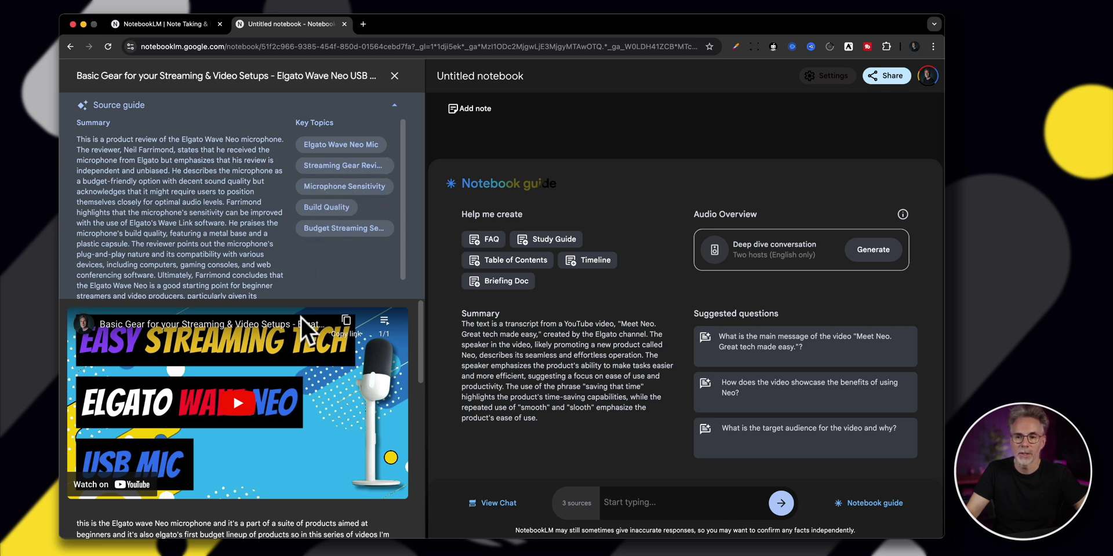
{"action": "scroll", "coordinate": [316, 340], "scroll_direction": "down", "scroll_amount": 1}
{"action": "scroll", "coordinate": [316, 339], "scroll_direction": "up", "scroll_amount": 1}
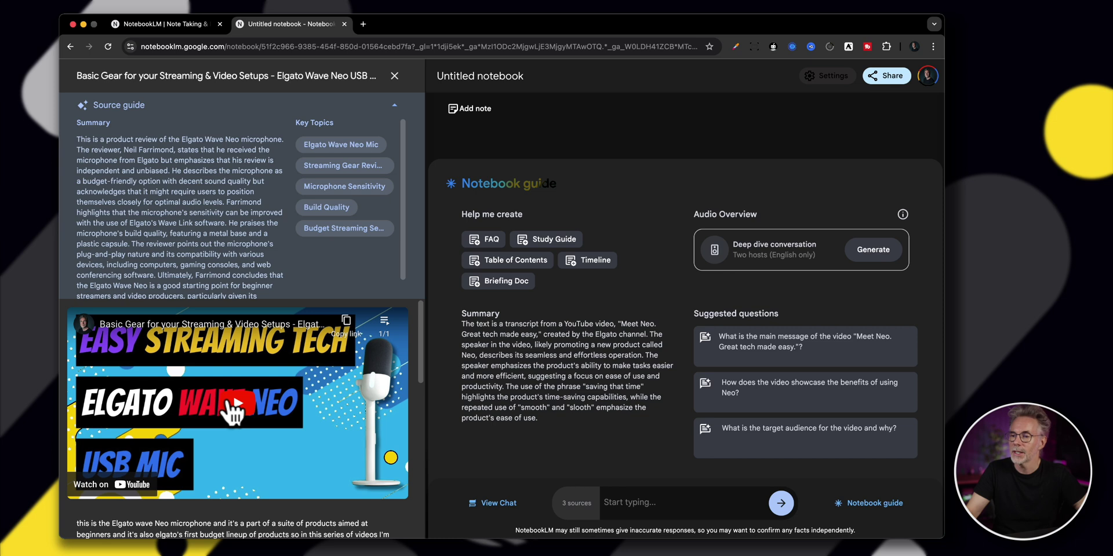
{"action": "scroll", "coordinate": [233, 413], "scroll_direction": "down", "scroll_amount": 8}
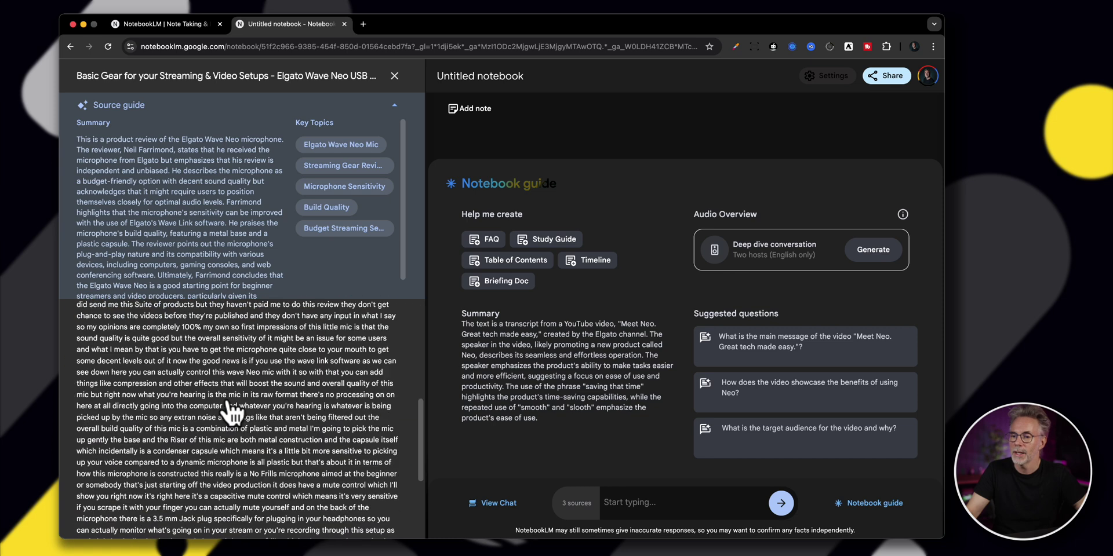
{"action": "scroll", "coordinate": [233, 413], "scroll_direction": "down", "scroll_amount": 2}
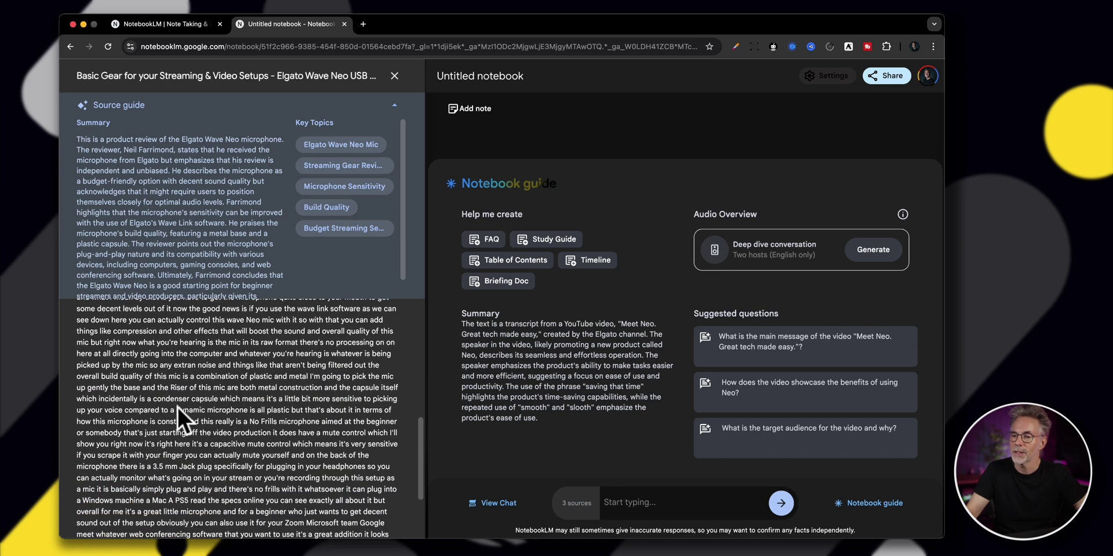
{"action": "scroll", "coordinate": [192, 412], "scroll_direction": "down", "scroll_amount": 4}
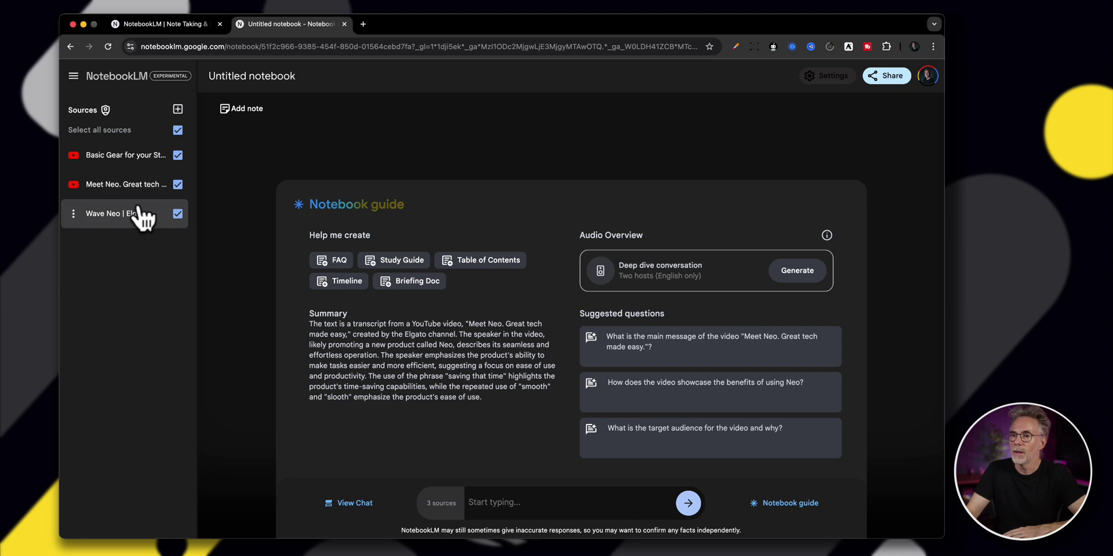
{"action": "left_click", "coordinate": [139, 214]}
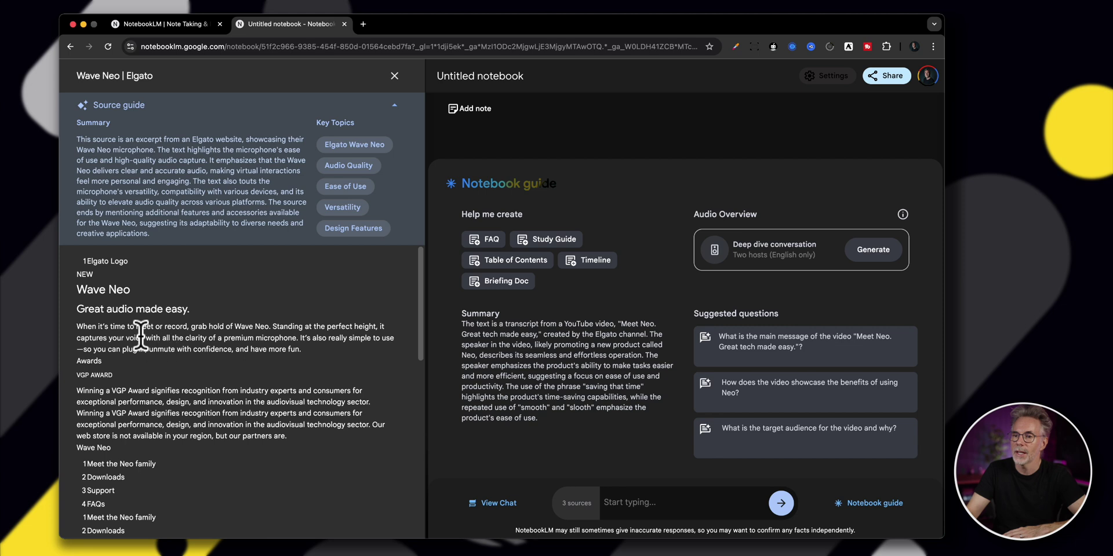
{"action": "scroll", "coordinate": [145, 334], "scroll_direction": "down", "scroll_amount": 3}
{"action": "scroll", "coordinate": [141, 335], "scroll_direction": "down", "scroll_amount": 12}
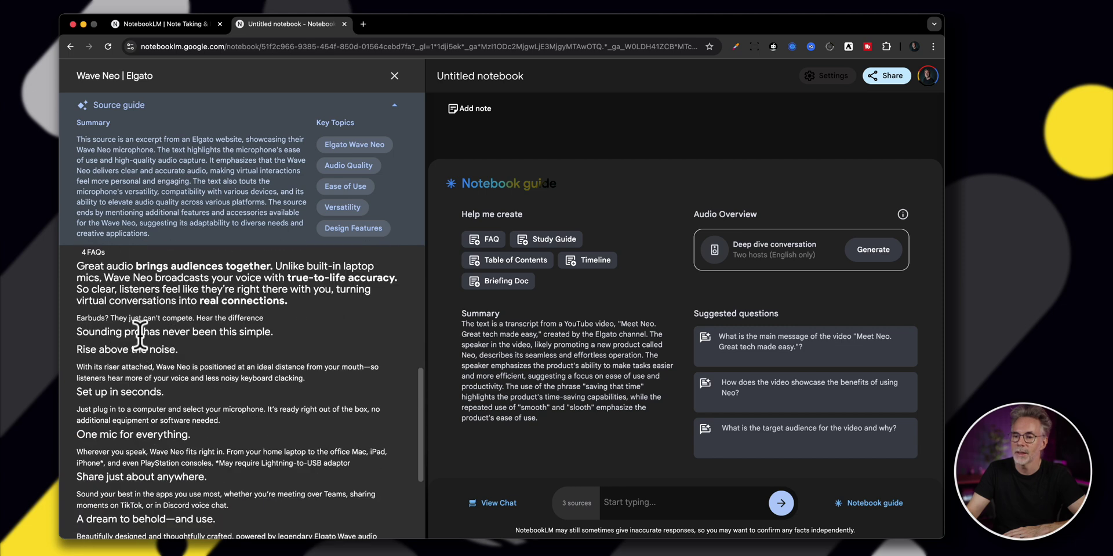
{"action": "scroll", "coordinate": [139, 335], "scroll_direction": "up", "scroll_amount": 15}
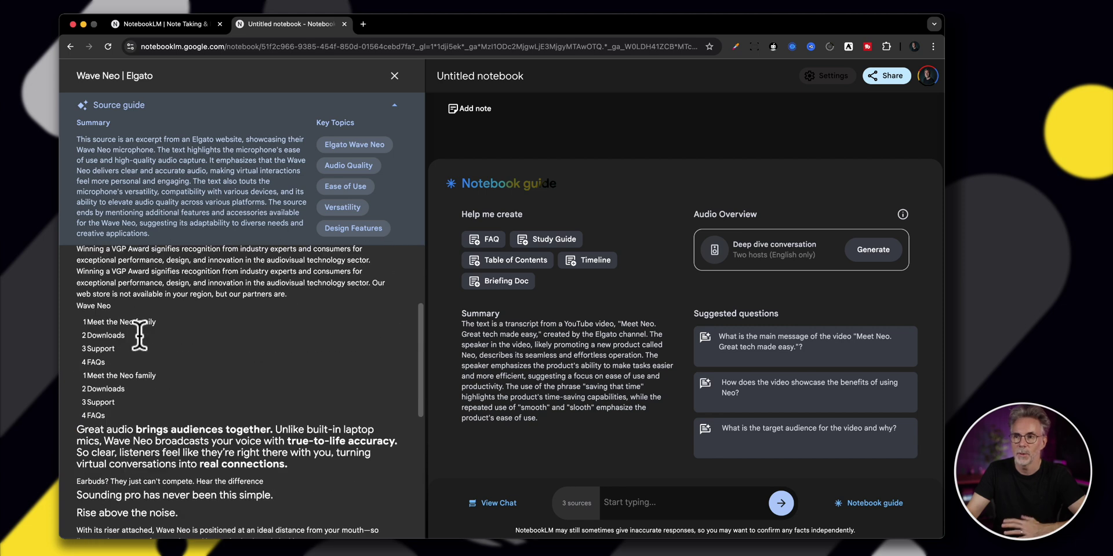
{"action": "left_click", "coordinate": [394, 76]}
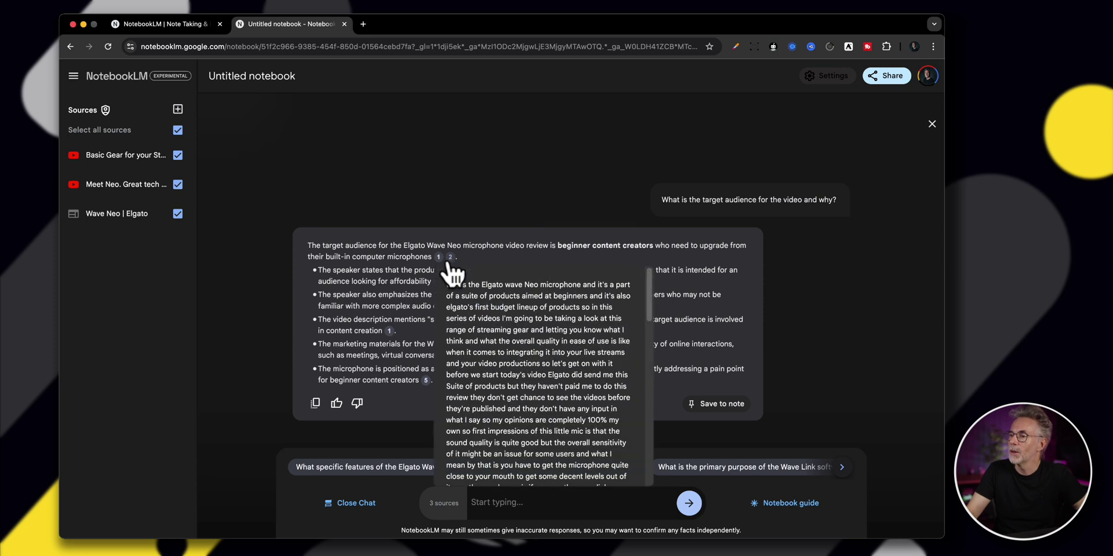
Preview the answer's citations, then open and close citation 5's Wave Neo | Elgato passage
{"action": "mouse_move", "coordinate": [439, 262]}
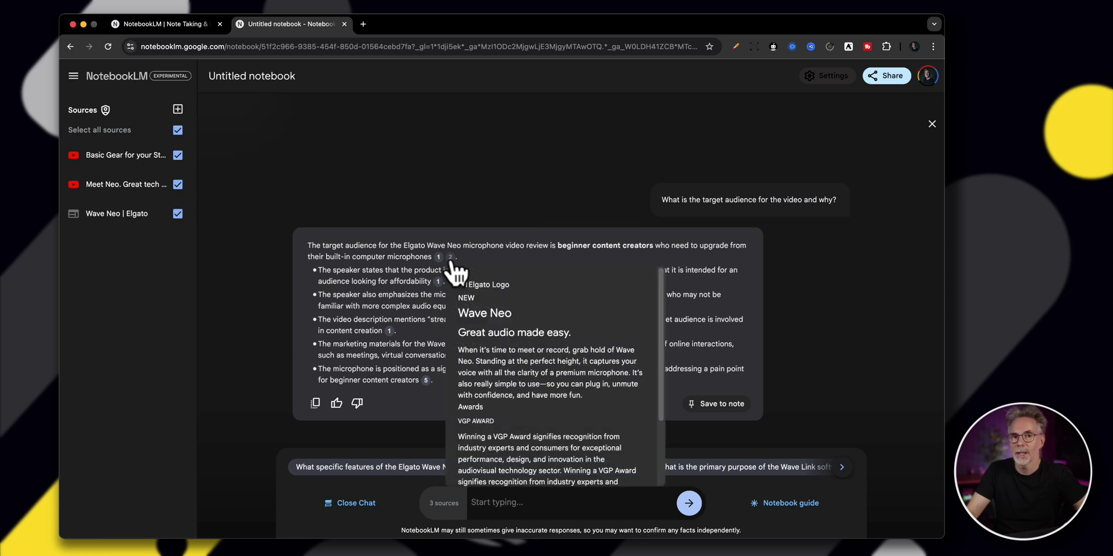
{"action": "scroll", "coordinate": [530, 365], "scroll_direction": "down", "scroll_amount": 3}
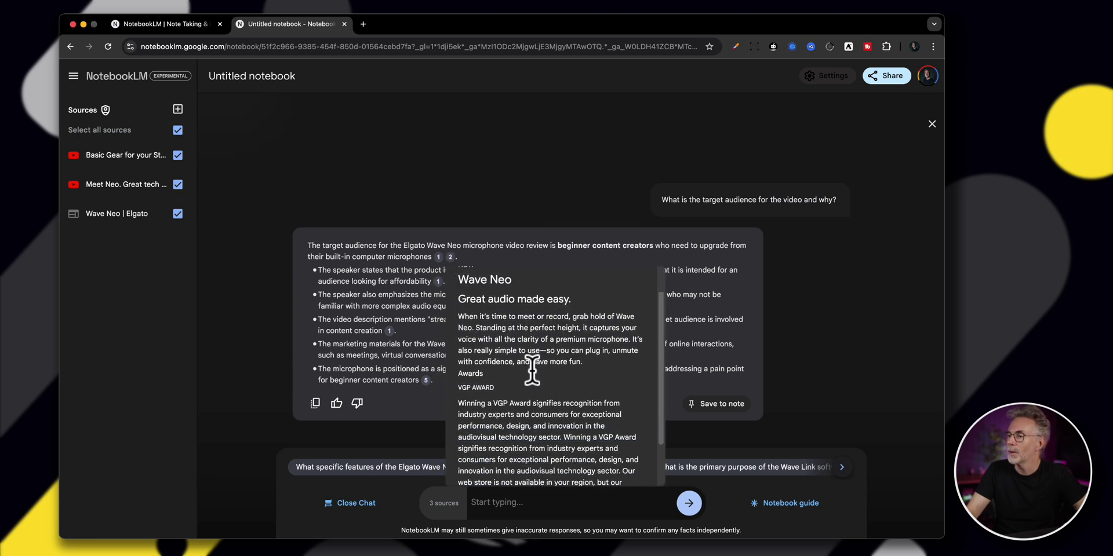
{"action": "scroll", "coordinate": [532, 370], "scroll_direction": "down", "scroll_amount": 3}
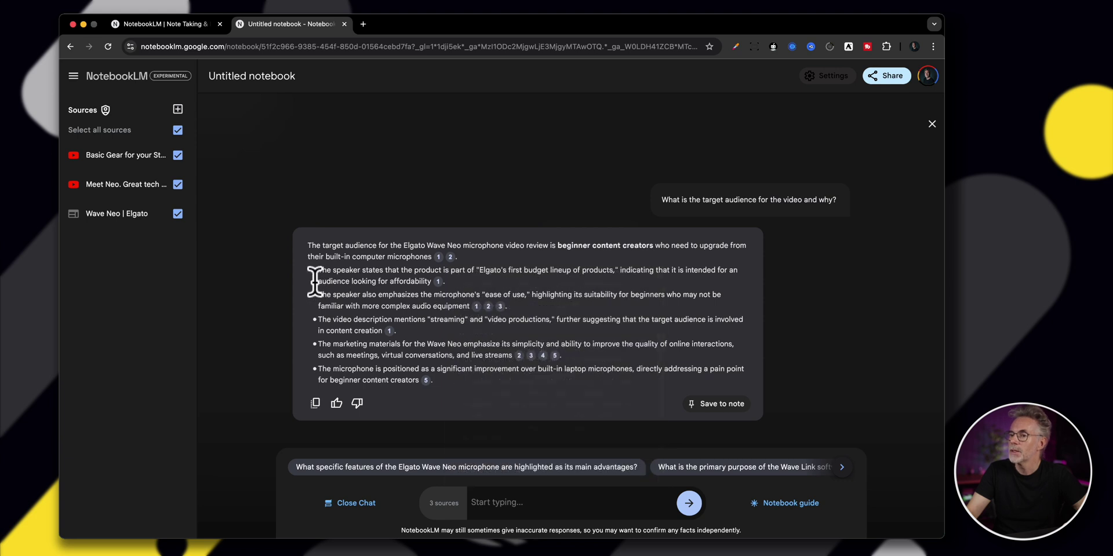
{"action": "mouse_move", "coordinate": [439, 284]}
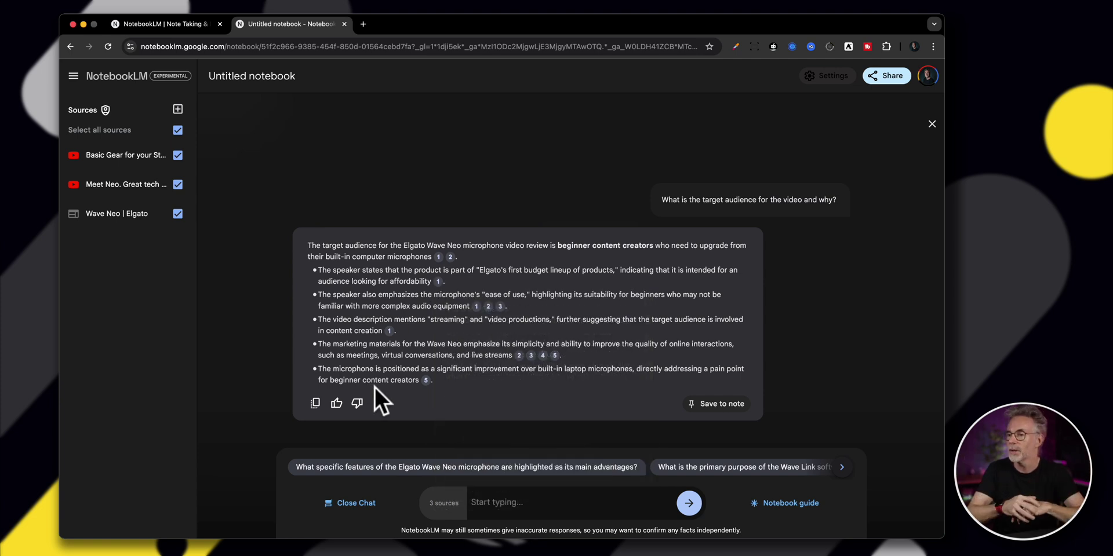
{"action": "left_click", "coordinate": [425, 381]}
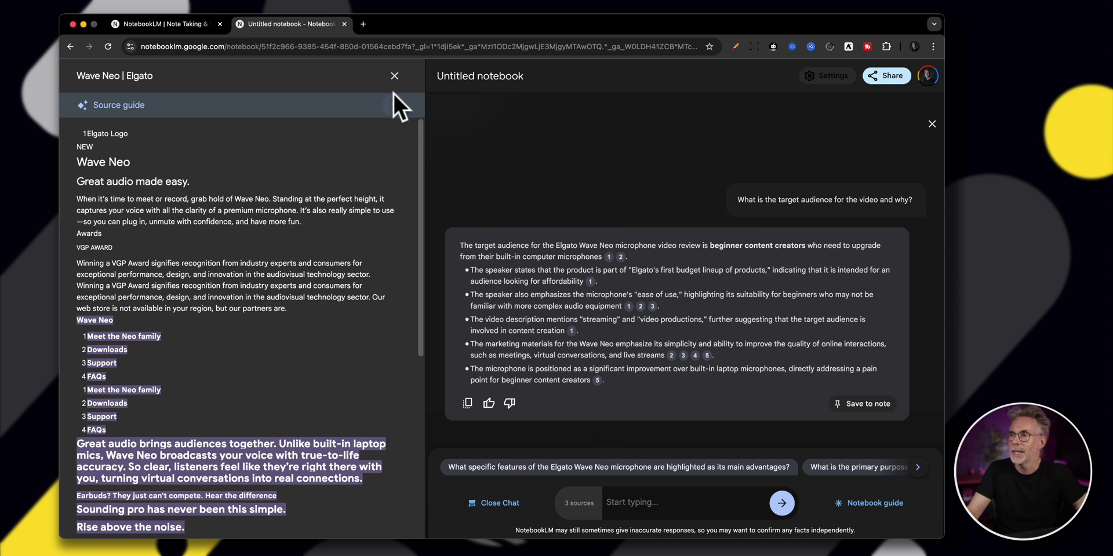
{"action": "left_click", "coordinate": [393, 76]}
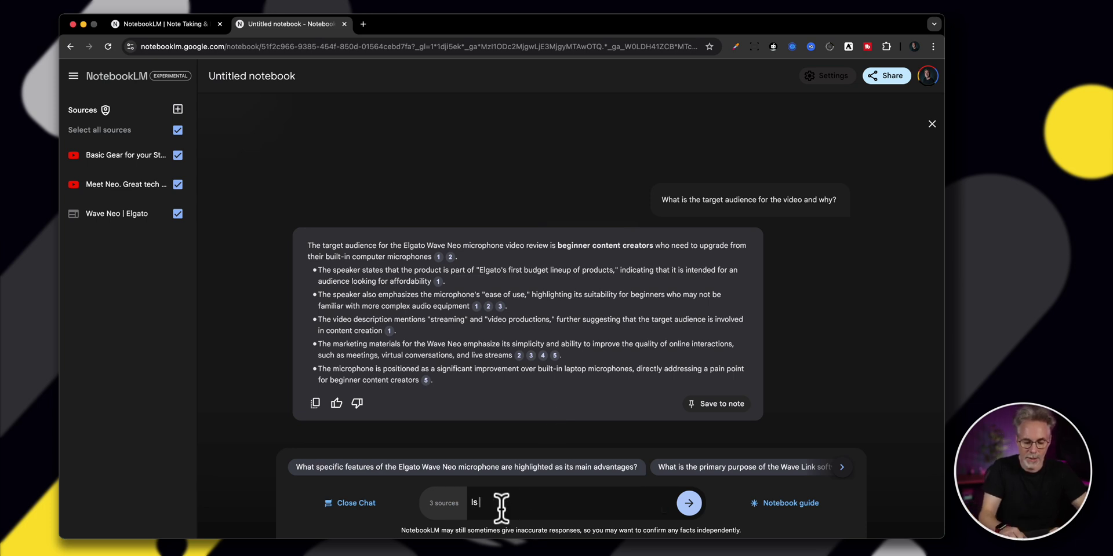
Ask 'Is the quality of this mic good' and check citation 1 in the review transcript
{"action": "type", "text": "lity of this mi"}
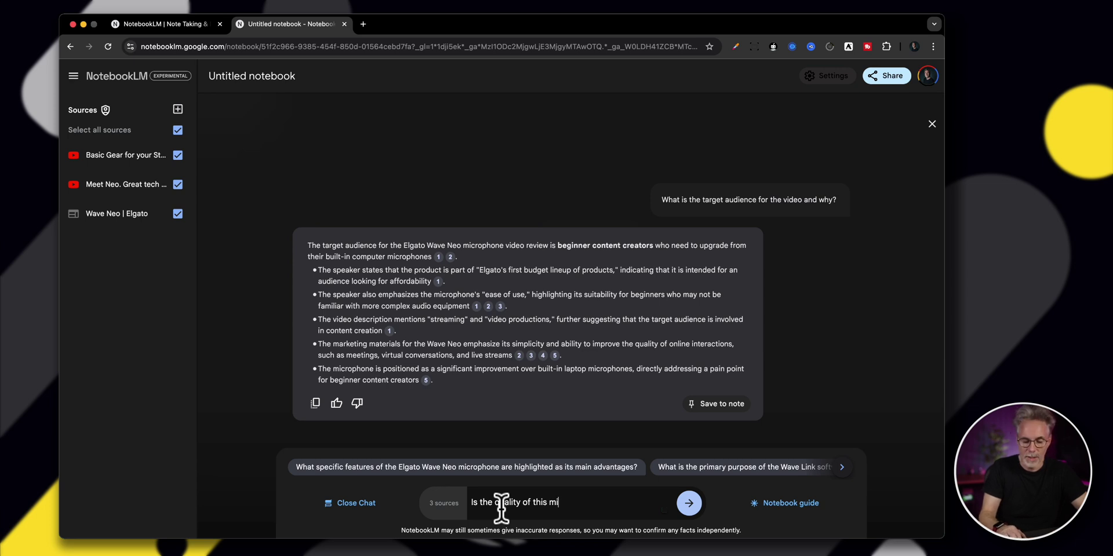
{"action": "type", "text": "c good?"}
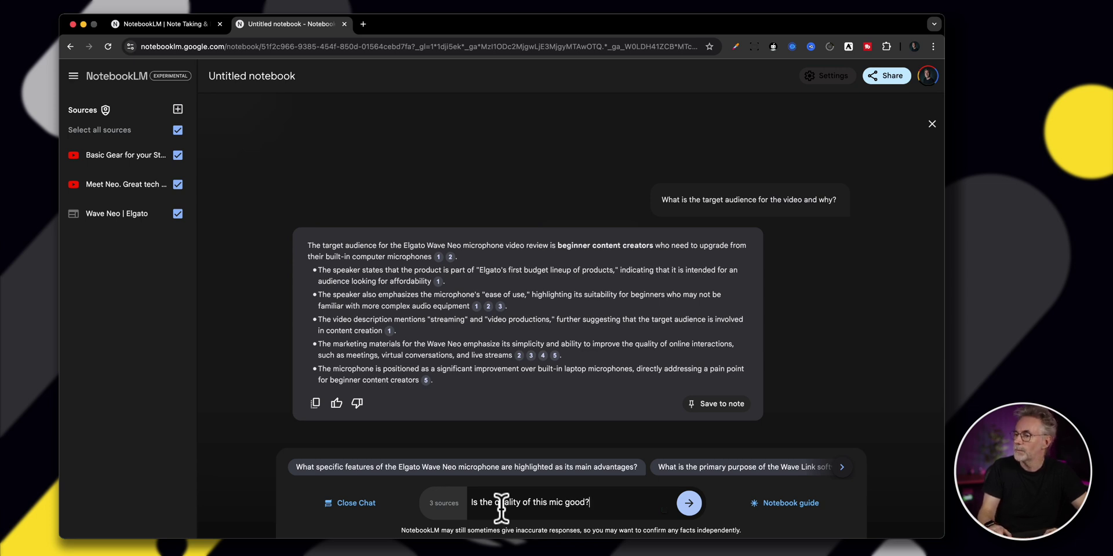
{"action": "key", "text": "Return"}
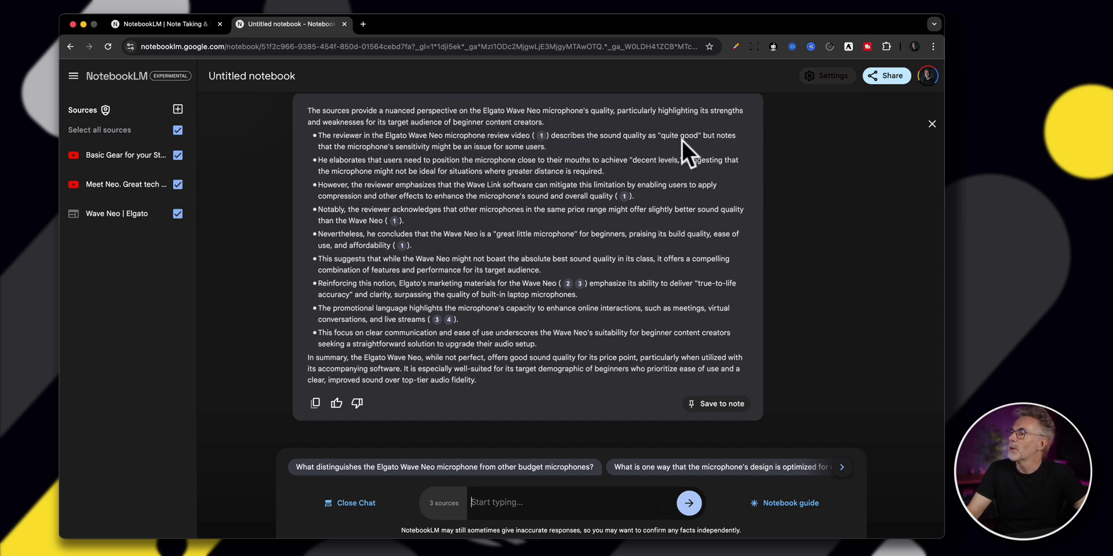
{"action": "left_click", "coordinate": [543, 135]}
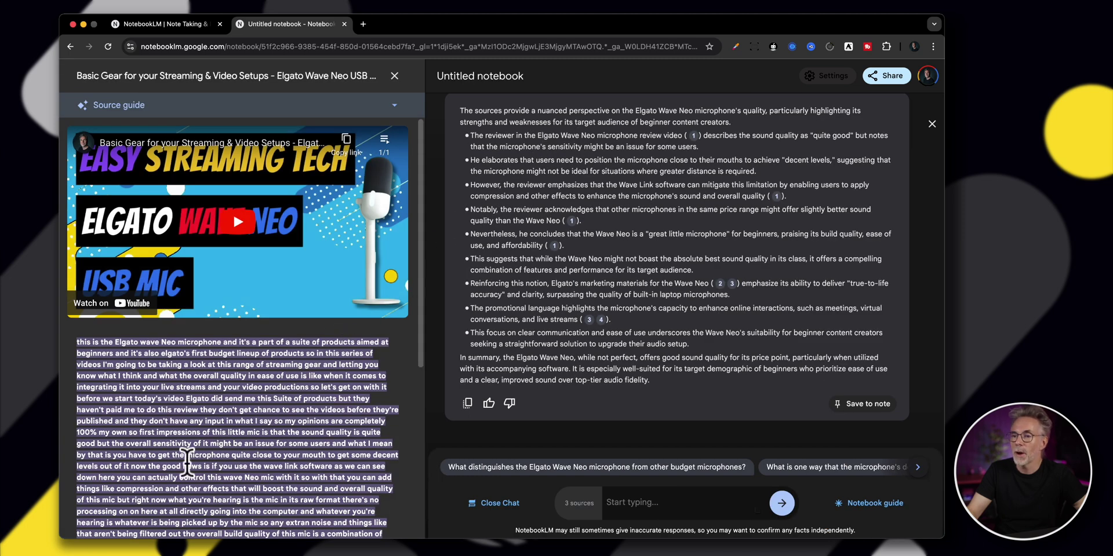
{"action": "scroll", "coordinate": [187, 461], "scroll_direction": "down", "scroll_amount": 2}
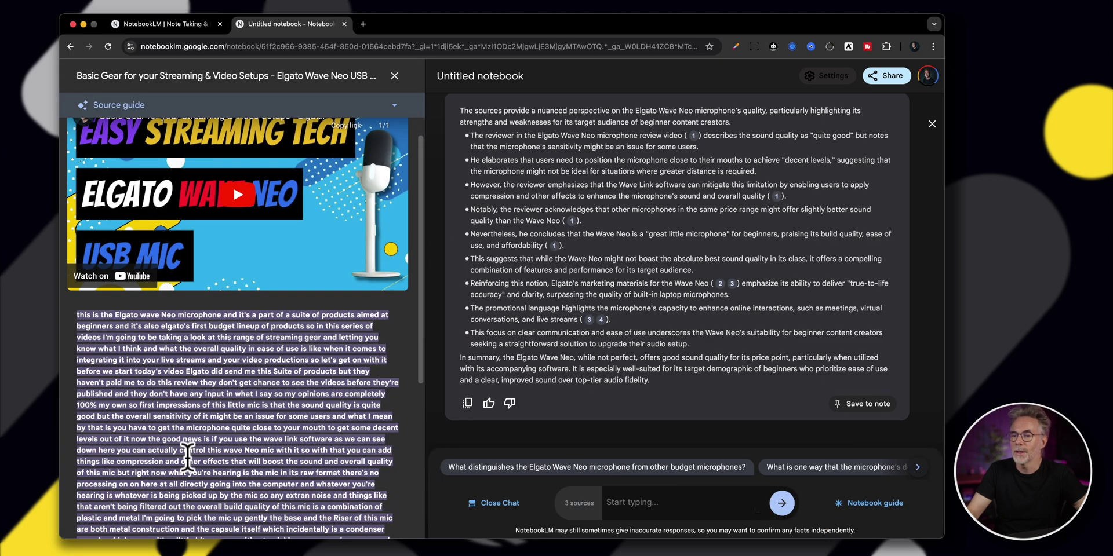
{"action": "scroll", "coordinate": [207, 452], "scroll_direction": "up", "scroll_amount": 2}
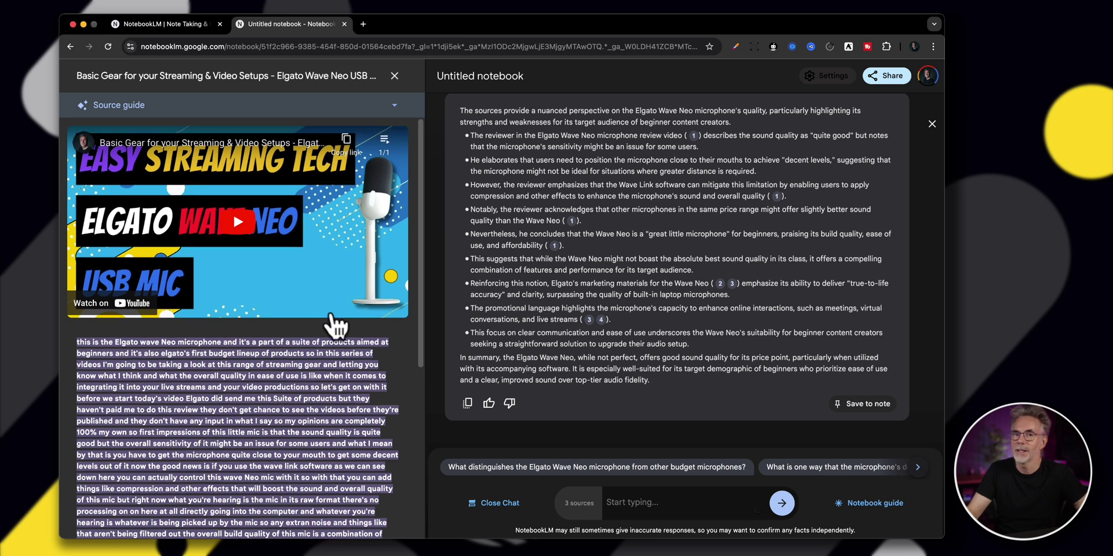
{"action": "left_click", "coordinate": [394, 76]}
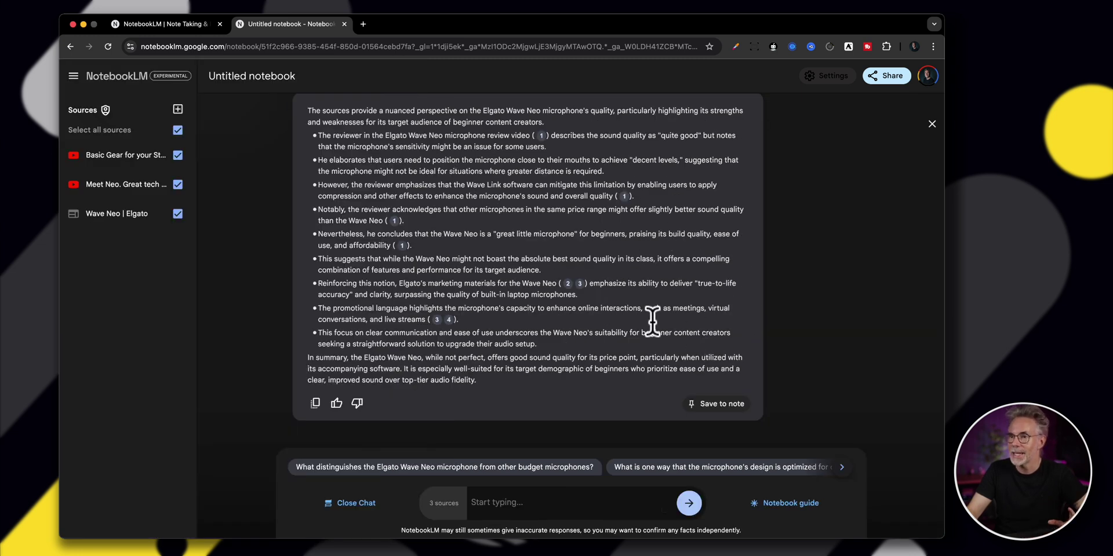
Generate a Wave Neo FAQ note from the Notebook guide's Help me create options
{"action": "left_click", "coordinate": [772, 507]}
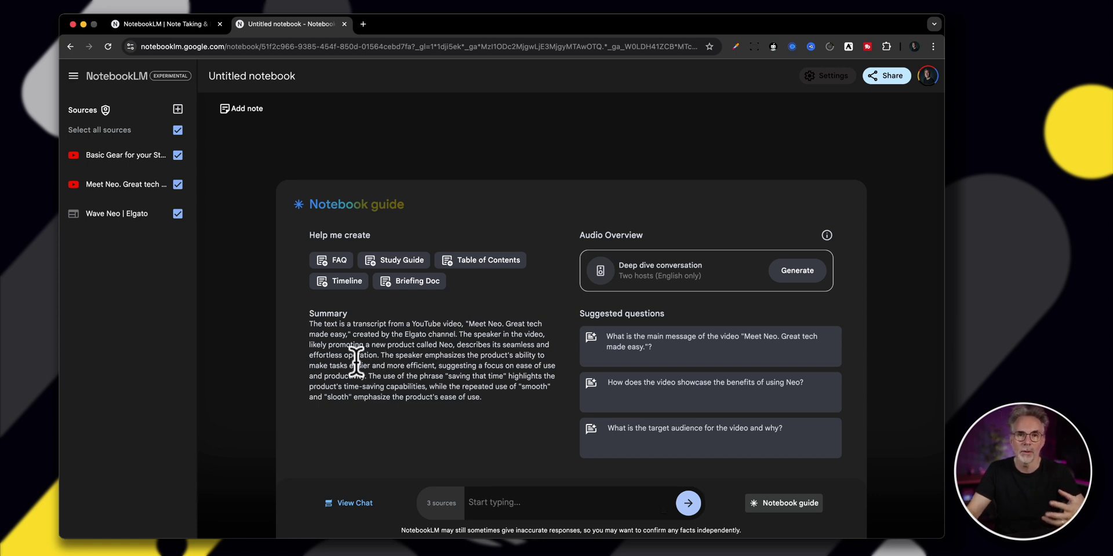
{"action": "left_click", "coordinate": [338, 260]}
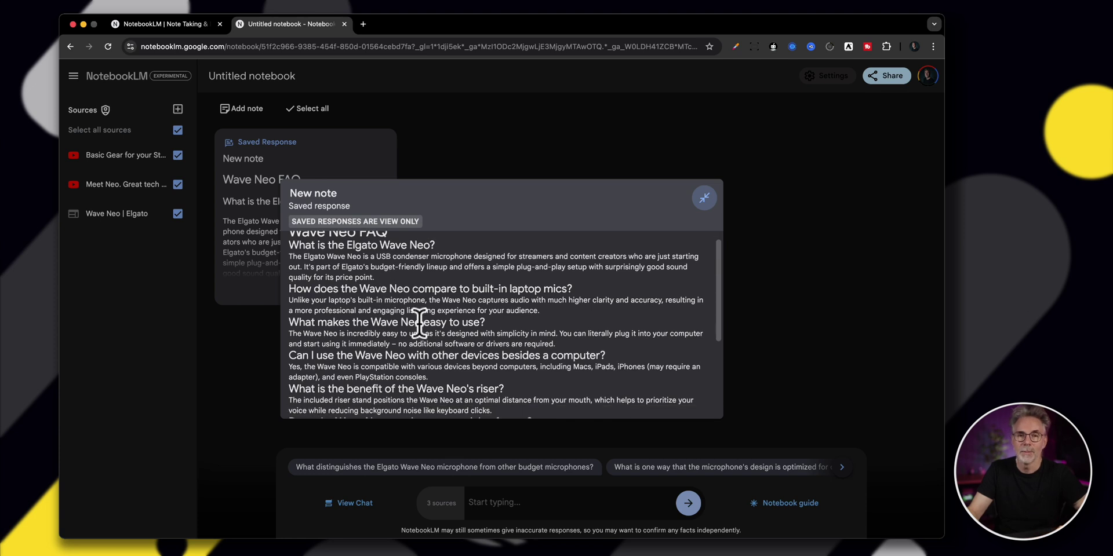
Scroll through the saved Wave Neo FAQ note's questions and answers
{"action": "scroll", "coordinate": [400, 293], "scroll_direction": "up", "scroll_amount": 1}
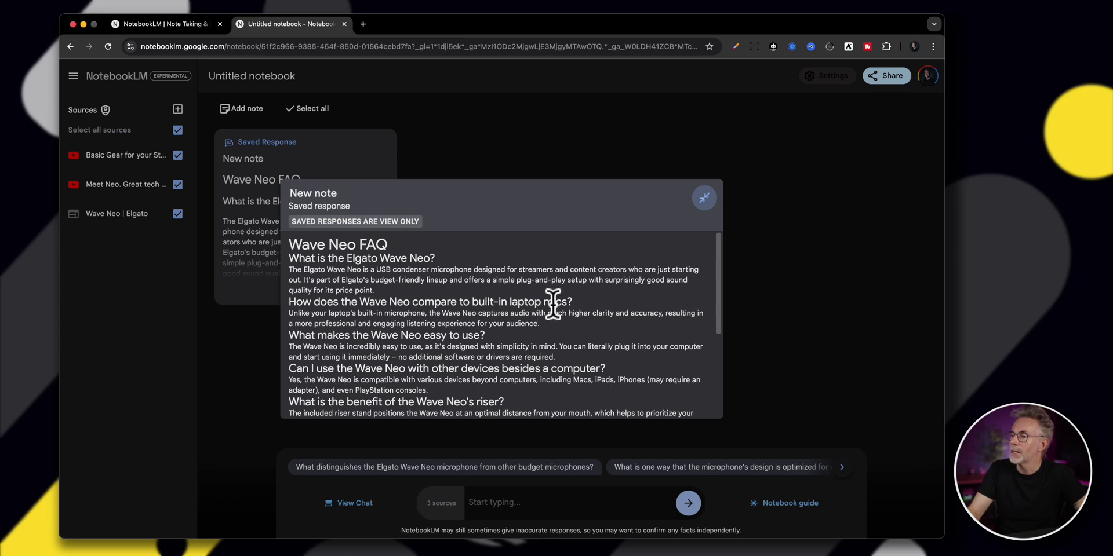
{"action": "scroll", "coordinate": [554, 304], "scroll_direction": "down", "scroll_amount": 1}
{"action": "scroll", "coordinate": [479, 322], "scroll_direction": "up", "scroll_amount": 1}
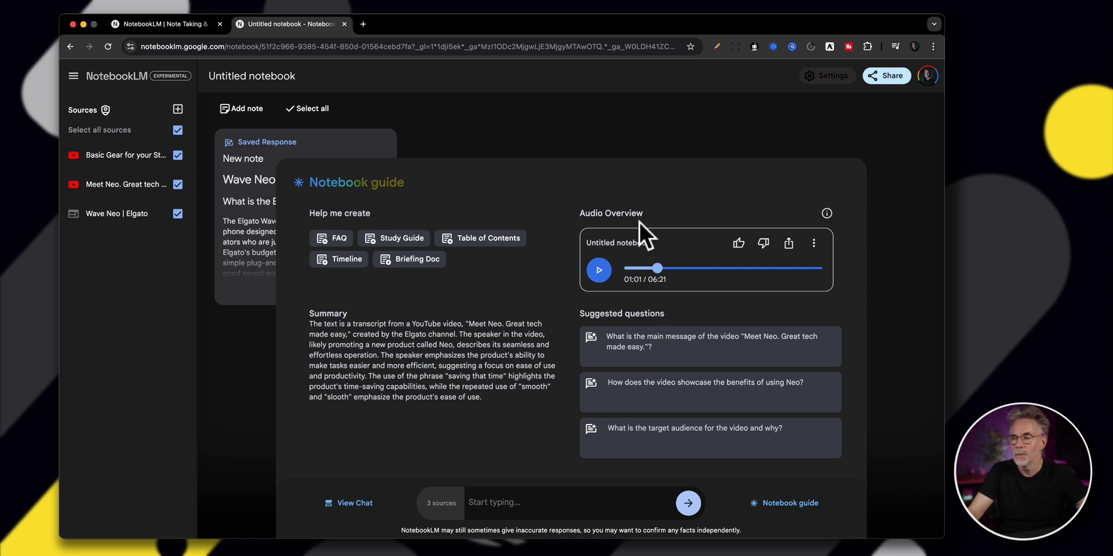
Open the audio overview's more-options menu
{"action": "left_click", "coordinate": [813, 242]}
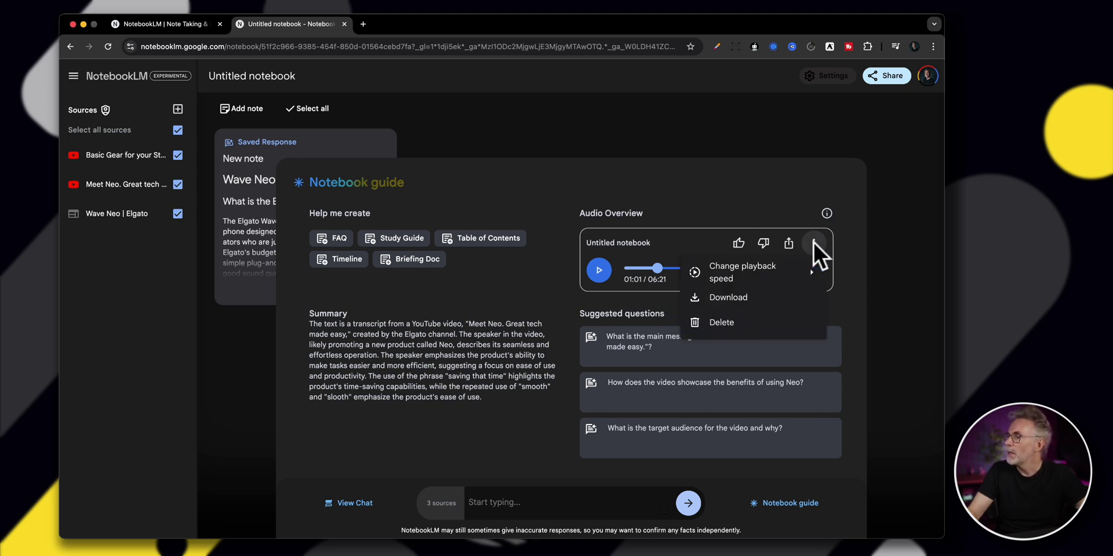
{"action": "mouse_move", "coordinate": [777, 279]}
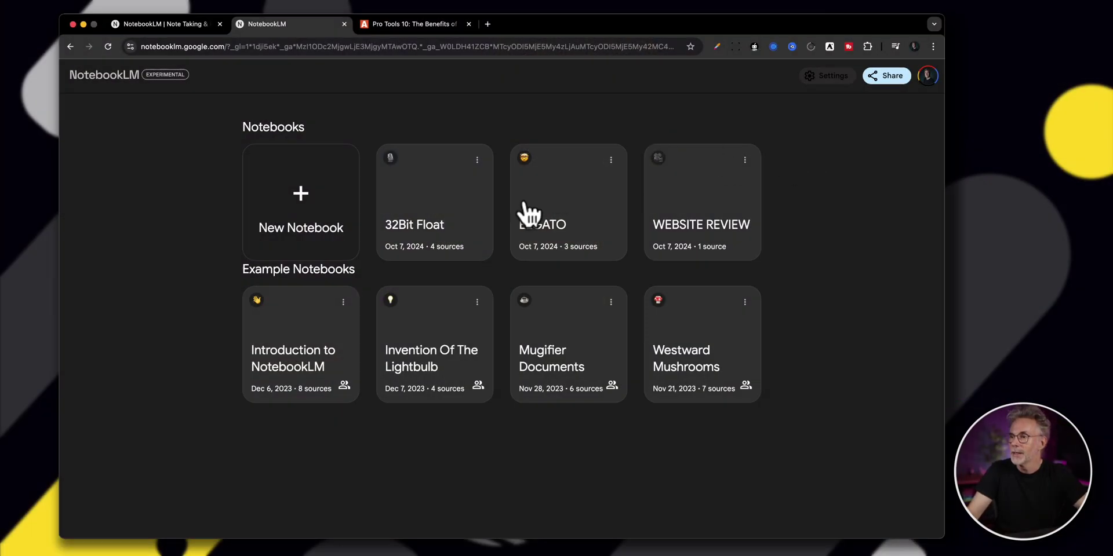
Open the 32Bit Float notebook card to view its sources and chat
{"action": "left_click", "coordinate": [422, 202]}
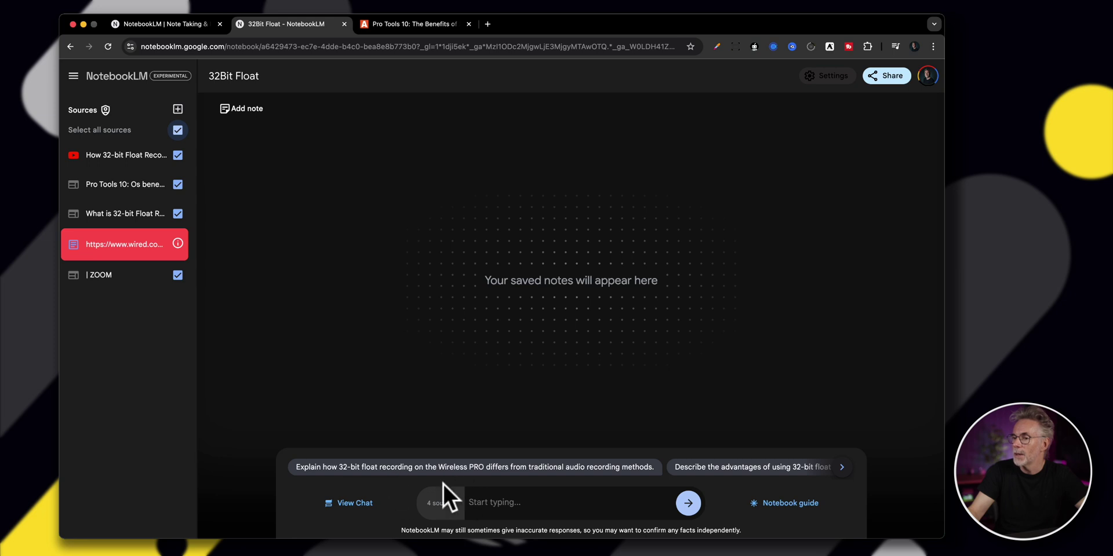
Expand the suggested questions and send 'what are the advantages of using 32bit float'
{"action": "left_click", "coordinate": [842, 469]}
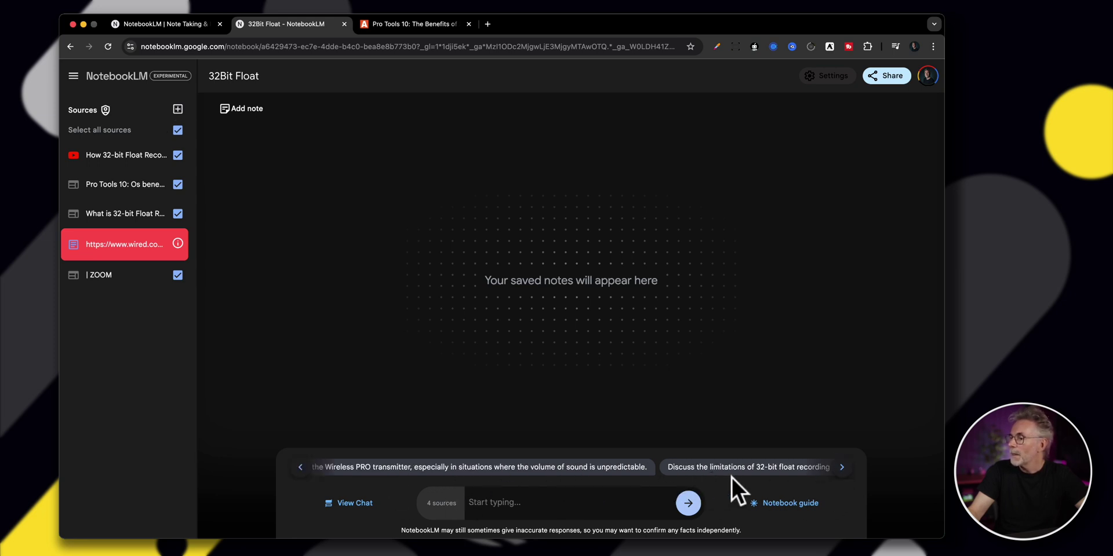
{"action": "left_click", "coordinate": [842, 468]}
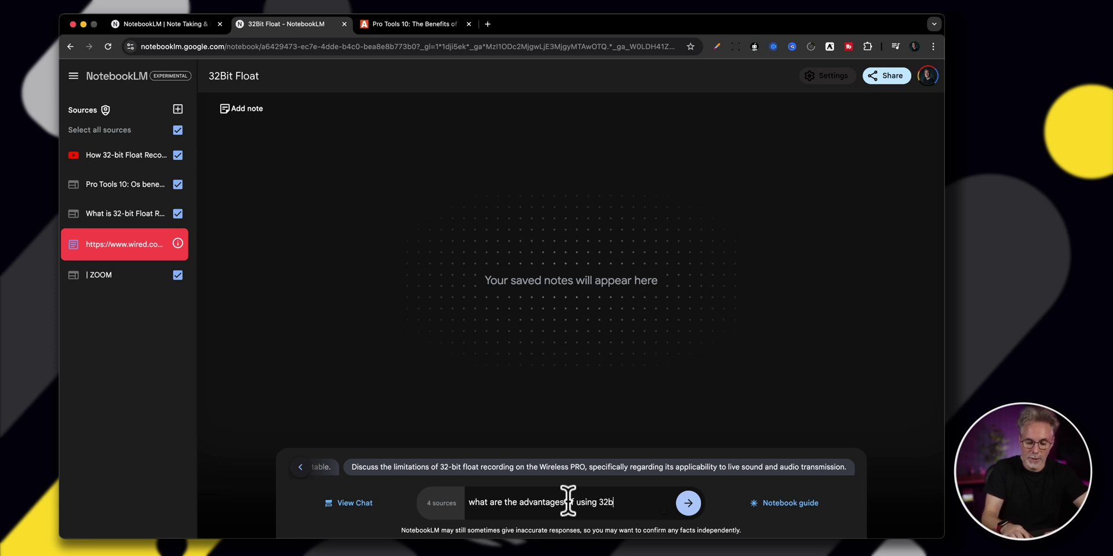
{"action": "key", "text": "Return"}
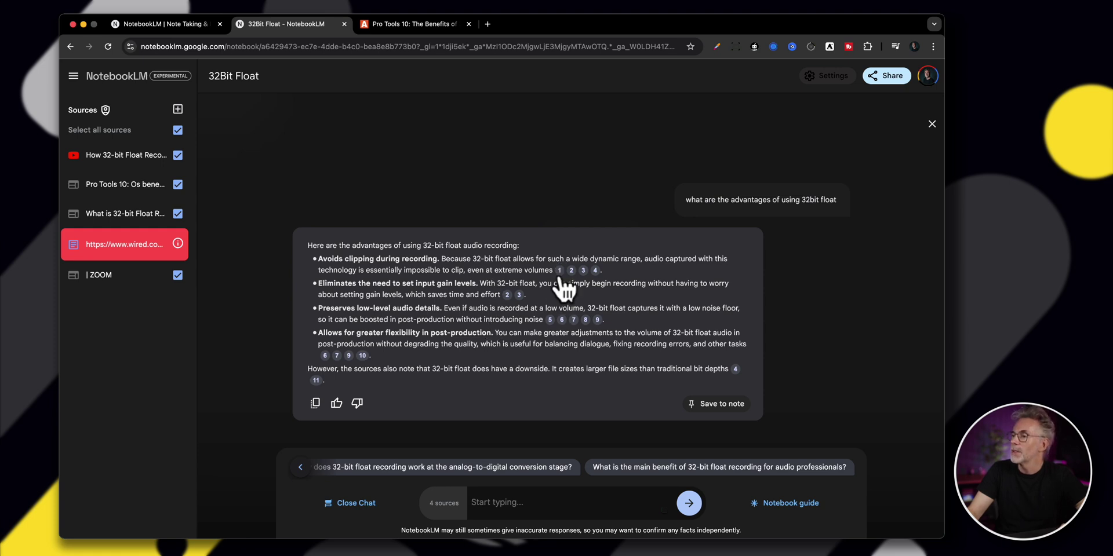
Check citation 3's ZOOM passage and citation 1's TASCAM passage, then close the source panel
{"action": "mouse_move", "coordinate": [585, 274]}
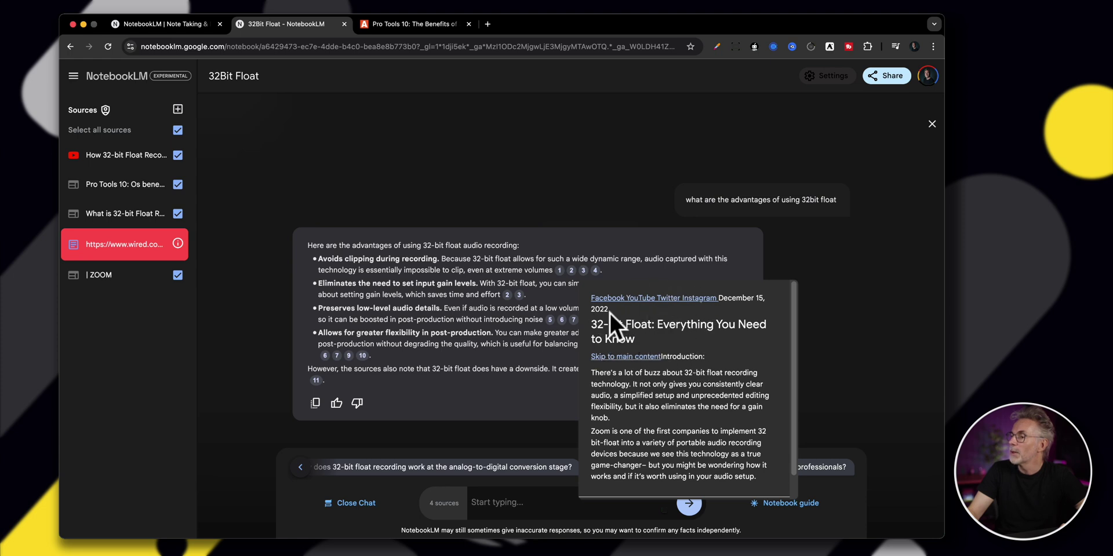
{"action": "left_click", "coordinate": [595, 271]}
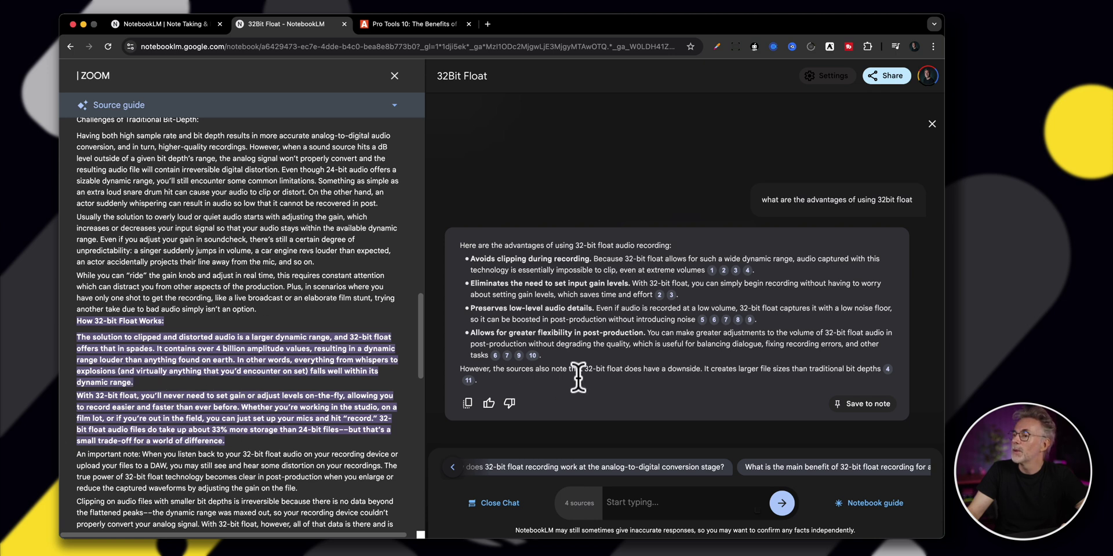
{"action": "left_click", "coordinate": [712, 270]}
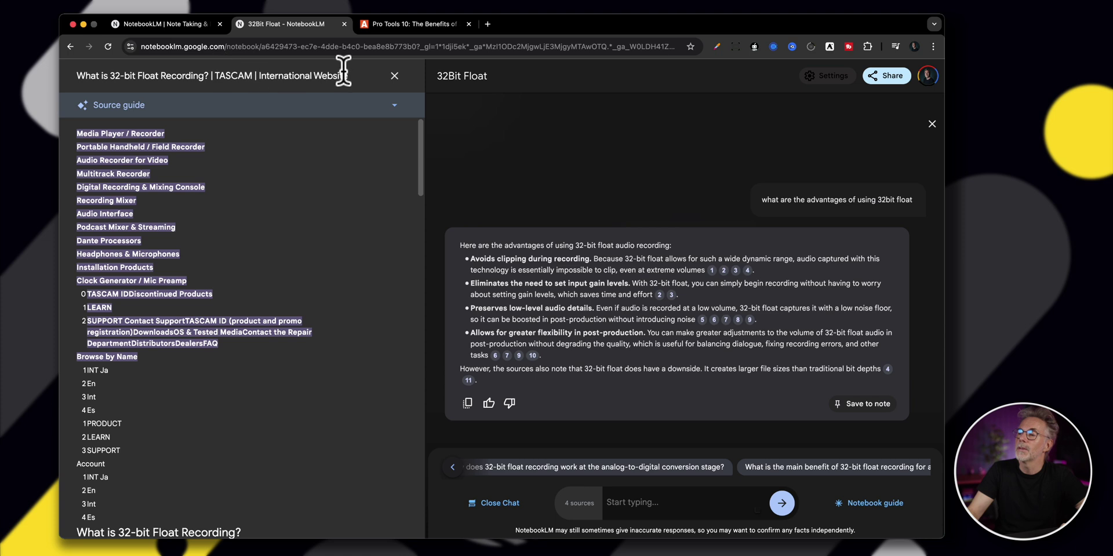
{"action": "left_click", "coordinate": [395, 76]}
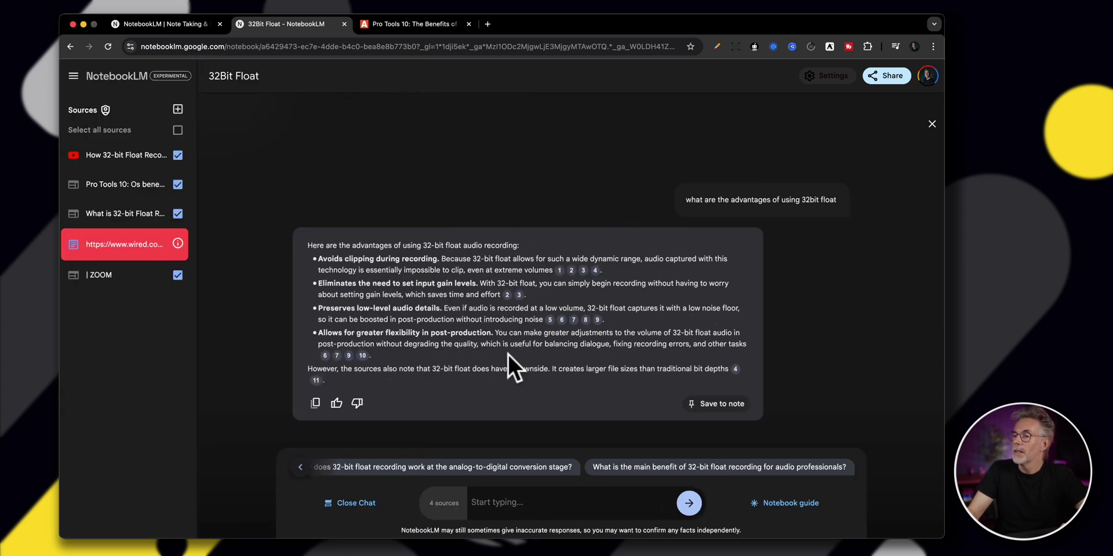
Generate an FAQ note from the sources, then draft the chat question 'disadvantage of 32 bit float'
{"action": "left_click", "coordinate": [800, 503]}
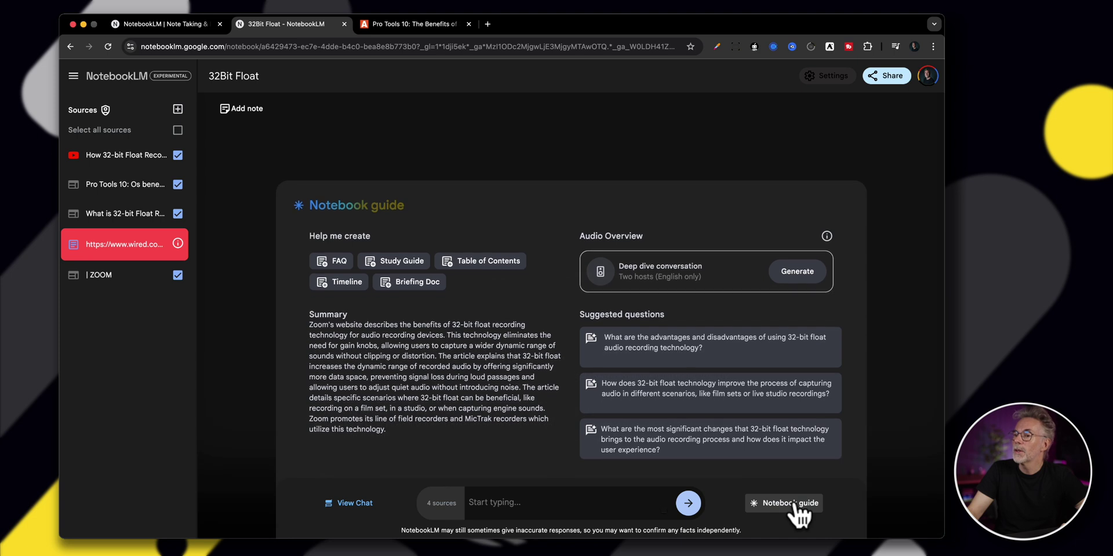
{"action": "left_click", "coordinate": [339, 260]}
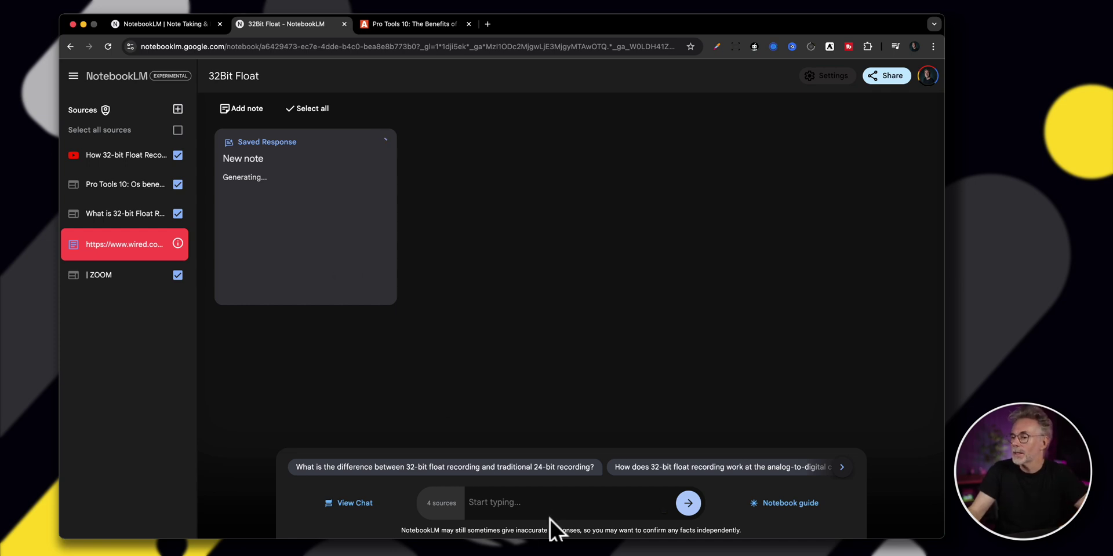
{"action": "left_click", "coordinate": [494, 503]}
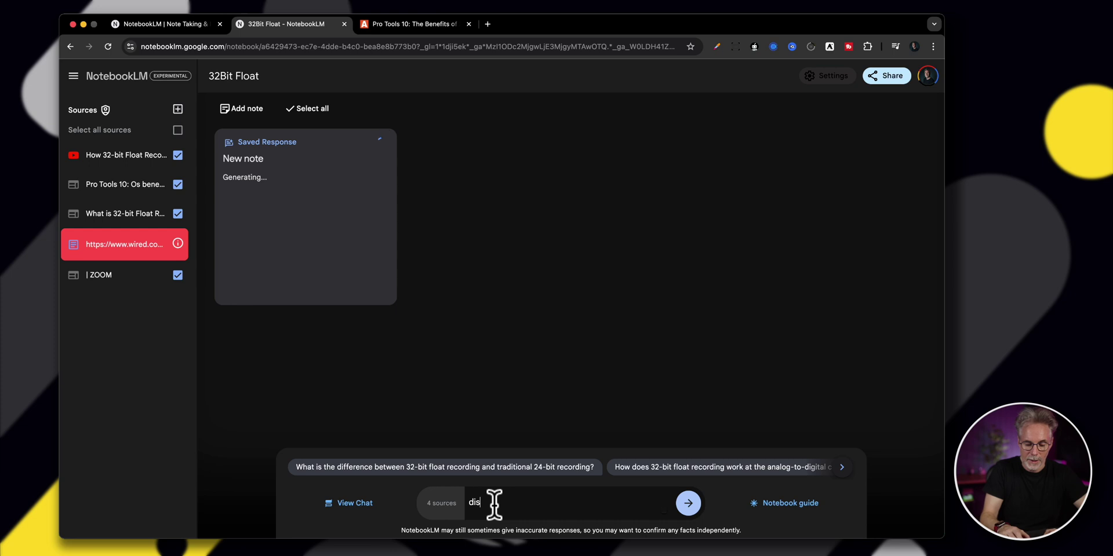
{"action": "type", "text": "disadvantageof 32 bit float"}
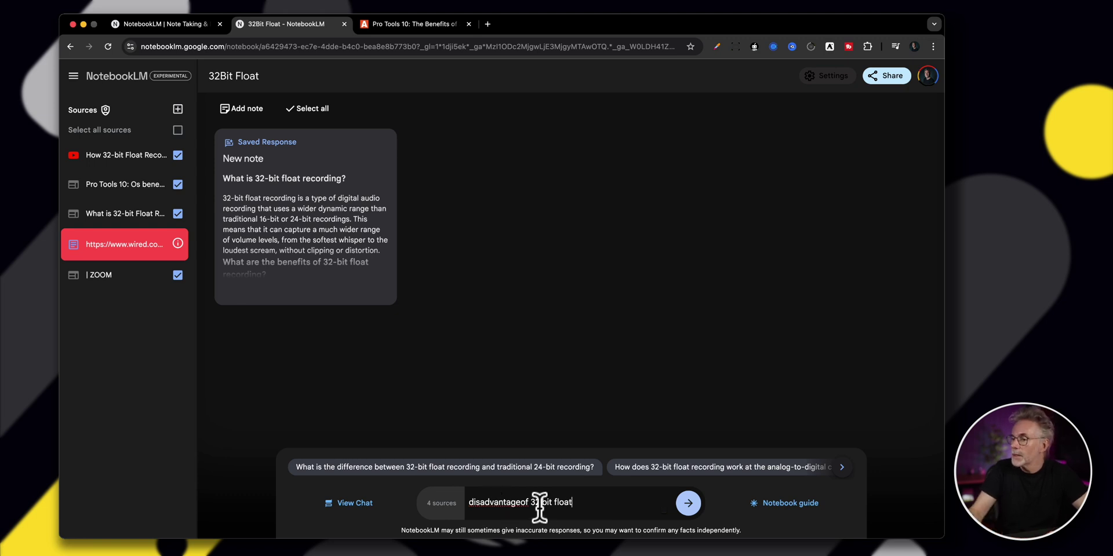
{"action": "left_click", "coordinate": [520, 502]}
Send the disadvantage question and check the cited Pro Tools and ZOOM passages behind the answer
{"action": "left_click", "coordinate": [687, 503]}
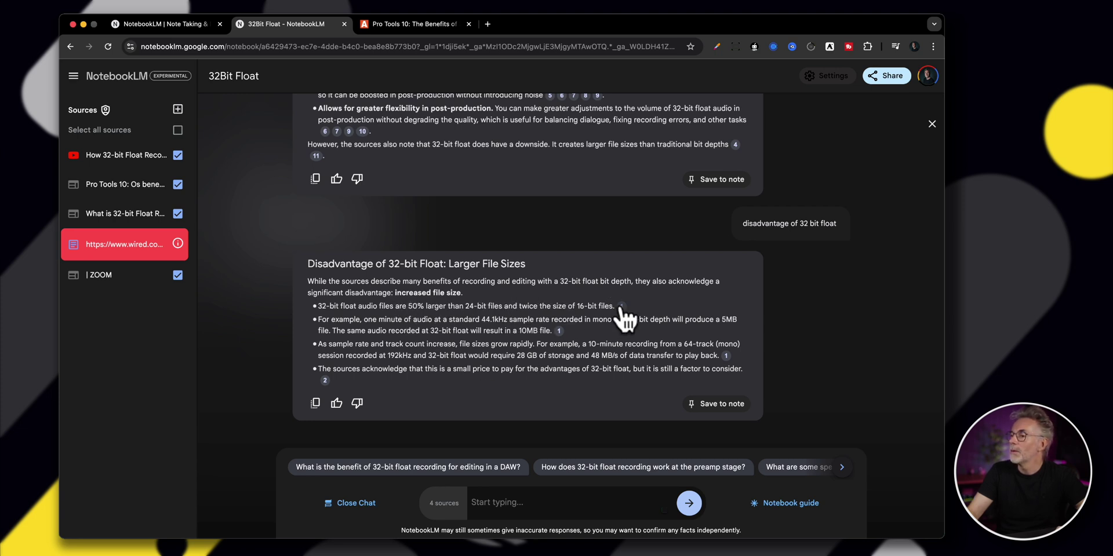
{"action": "mouse_move", "coordinate": [621, 307]}
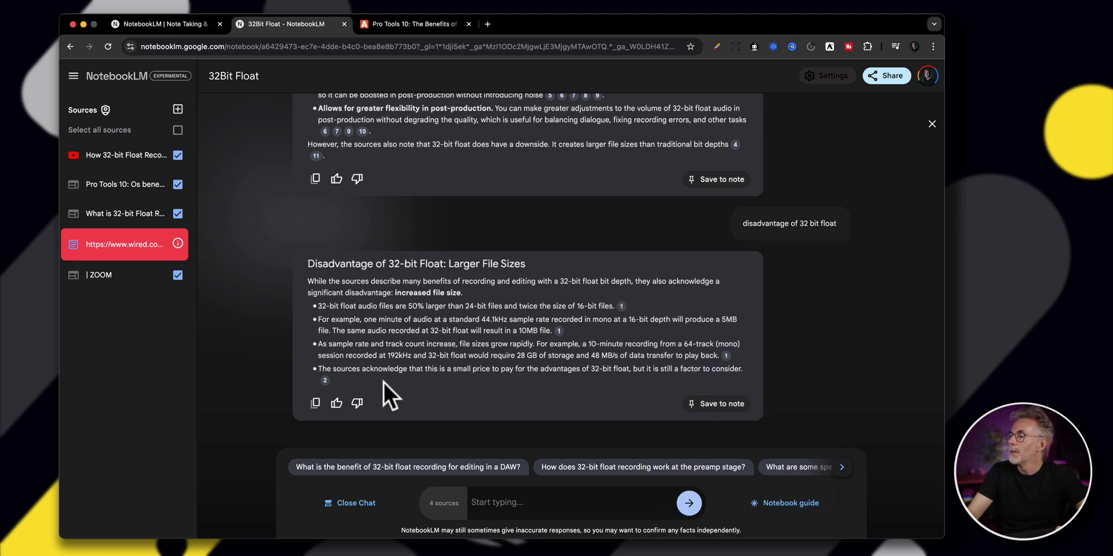
{"action": "left_click", "coordinate": [325, 380]}
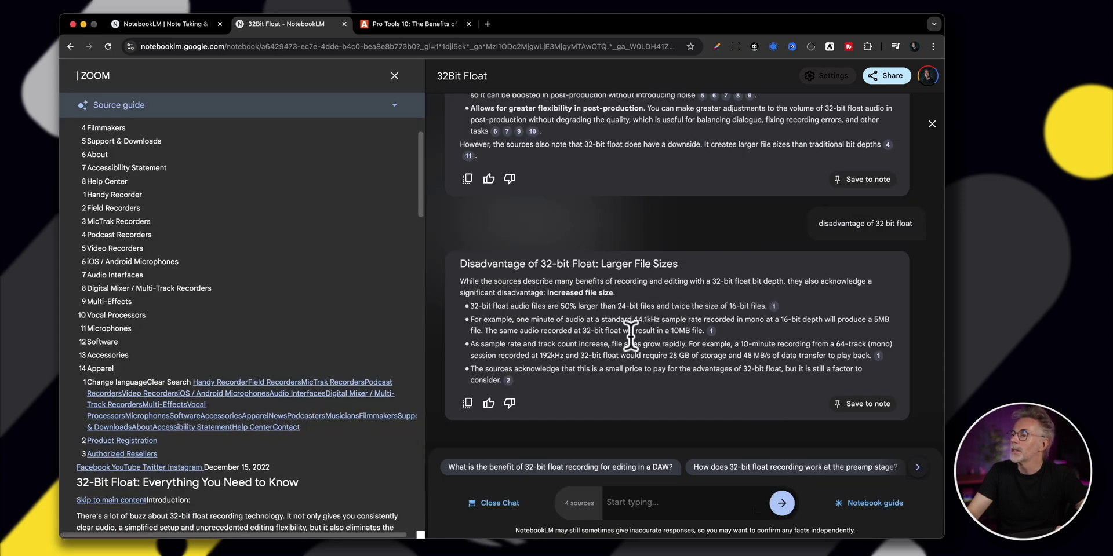
{"action": "left_click", "coordinate": [394, 76]}
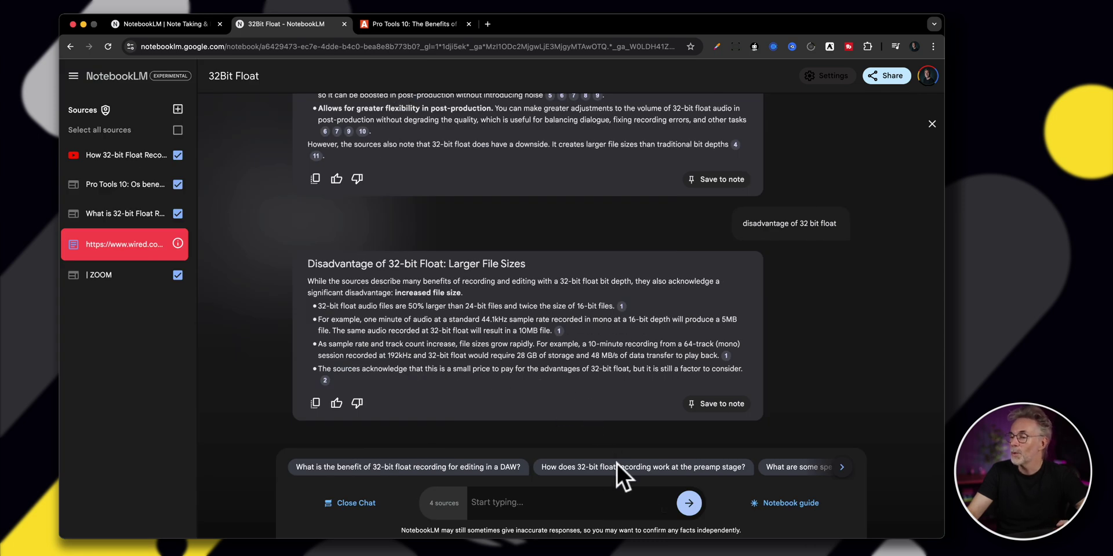
Create the 'FAQ: 32-bit Float Recording' note and scroll through its eight questions
{"action": "left_click", "coordinate": [808, 501]}
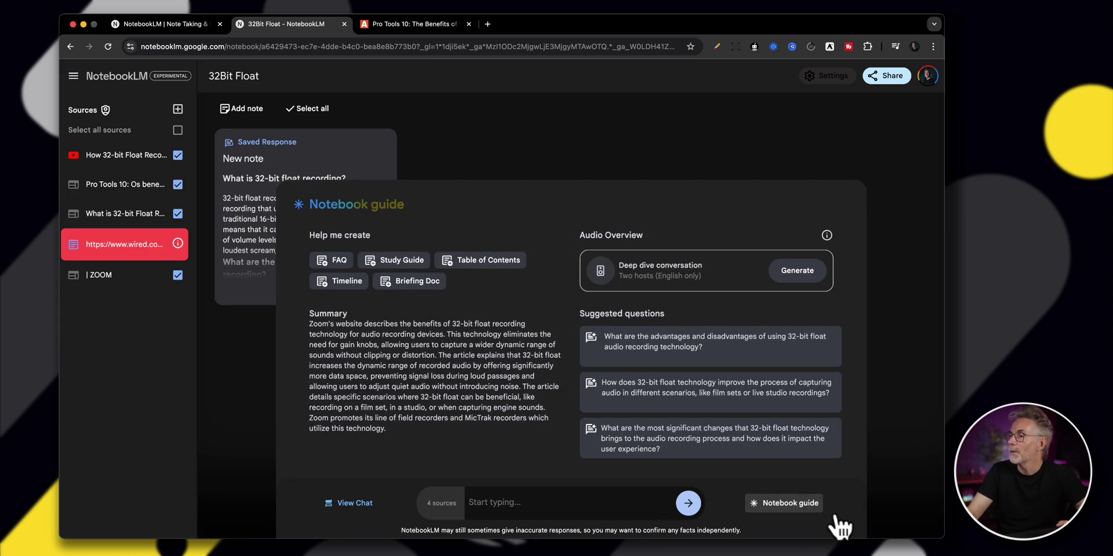
{"action": "left_click", "coordinate": [334, 265]}
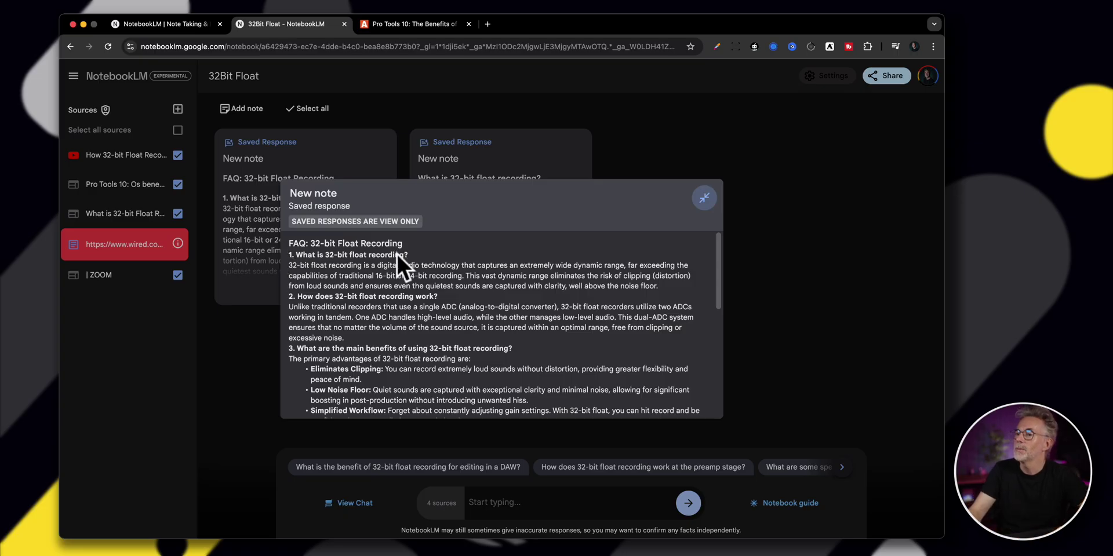
{"action": "scroll", "coordinate": [342, 269], "scroll_direction": "down", "scroll_amount": 3}
{"action": "scroll", "coordinate": [371, 278], "scroll_direction": "down", "scroll_amount": 6}
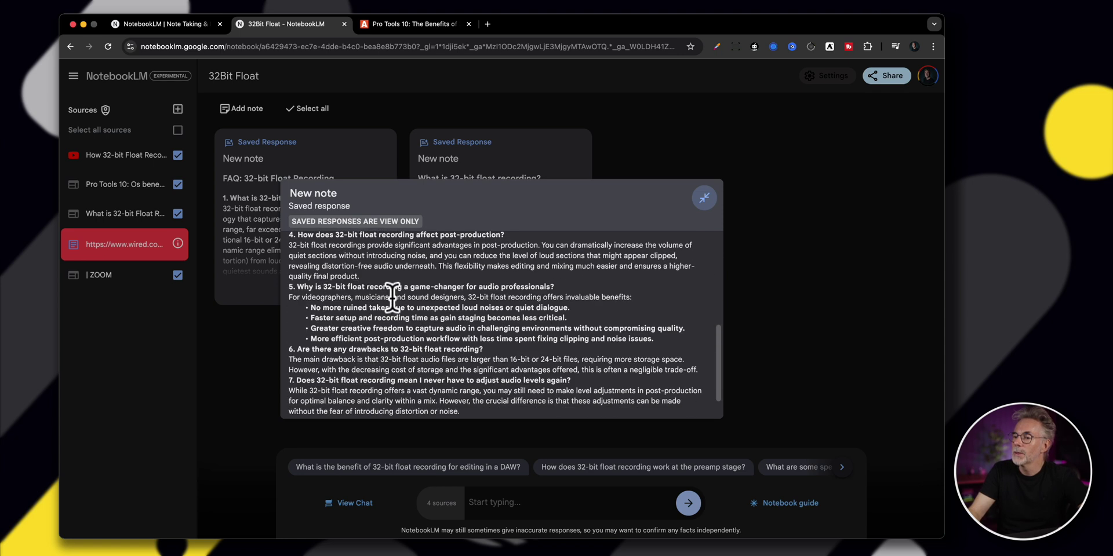
{"action": "left_click", "coordinate": [808, 298]}
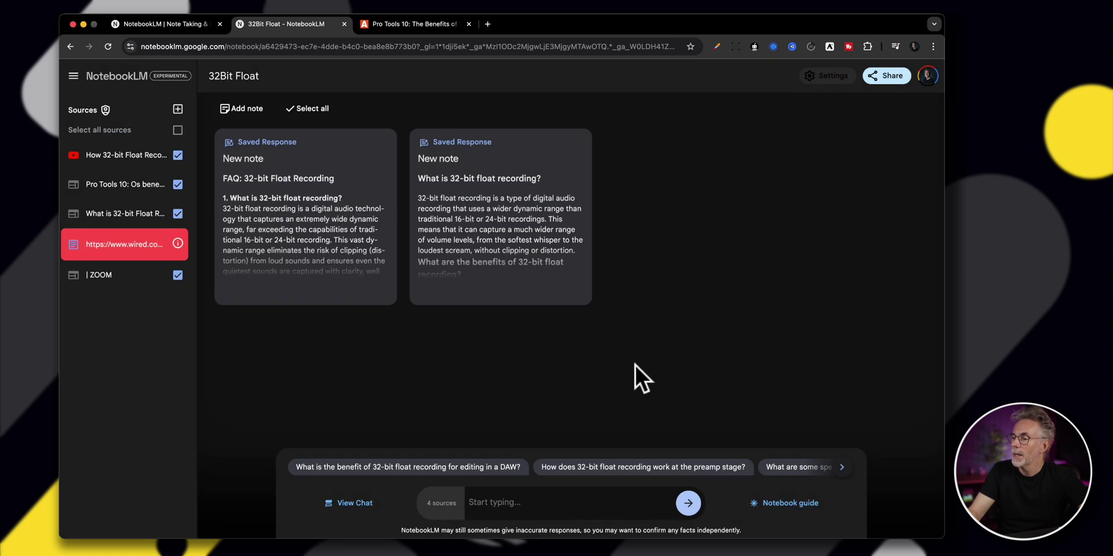
Generate the 8:50 deep-dive Audio Overview for the 32Bit Float notebook
{"action": "left_click", "coordinate": [809, 503]}
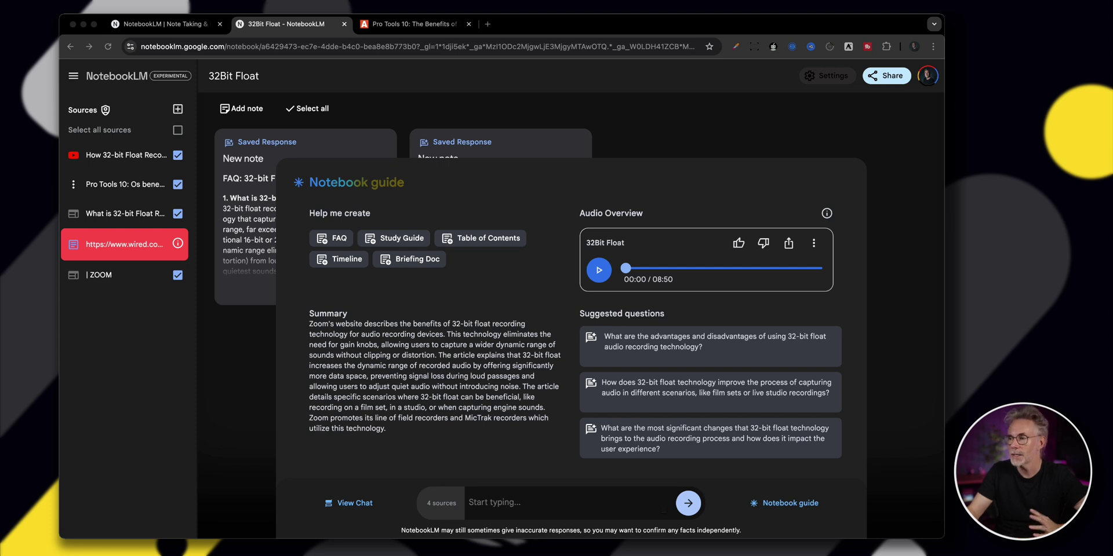
Play the 8:50 32Bit Float Audio Overview in the notebook guide
{"action": "left_click", "coordinate": [601, 268]}
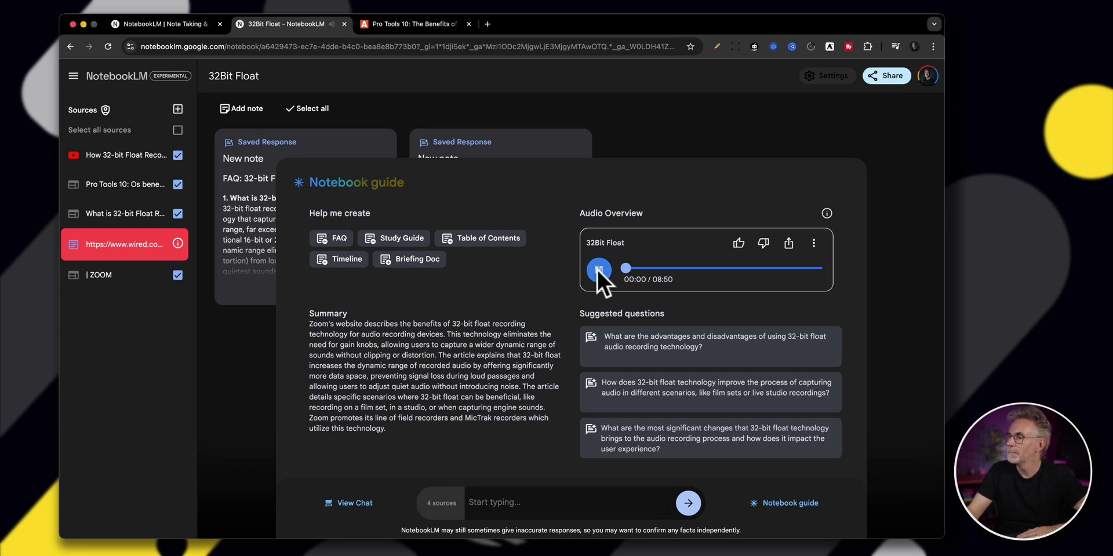